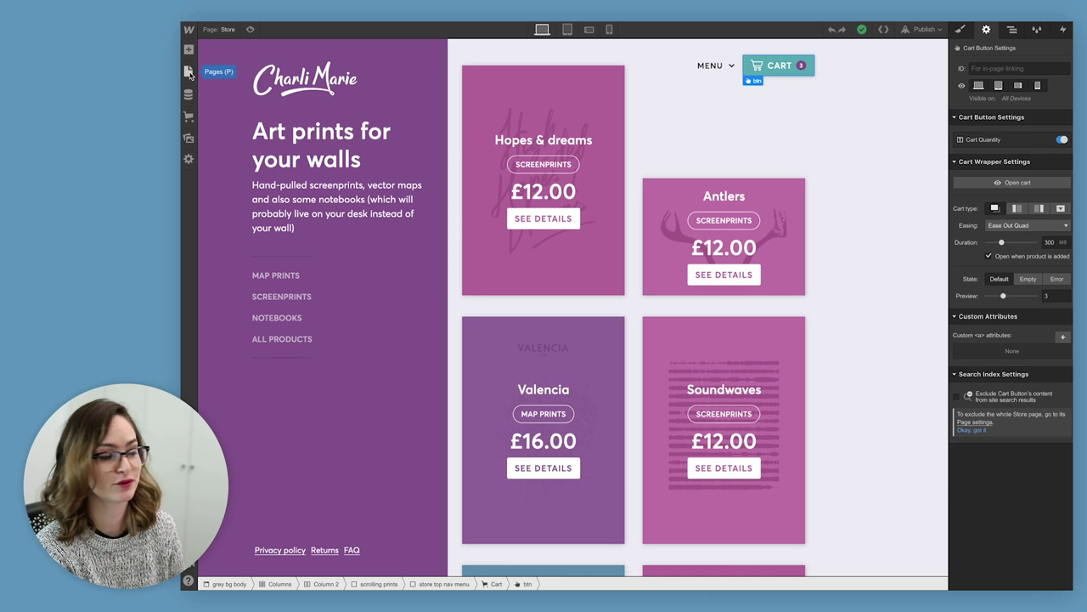
left_click(188, 72)
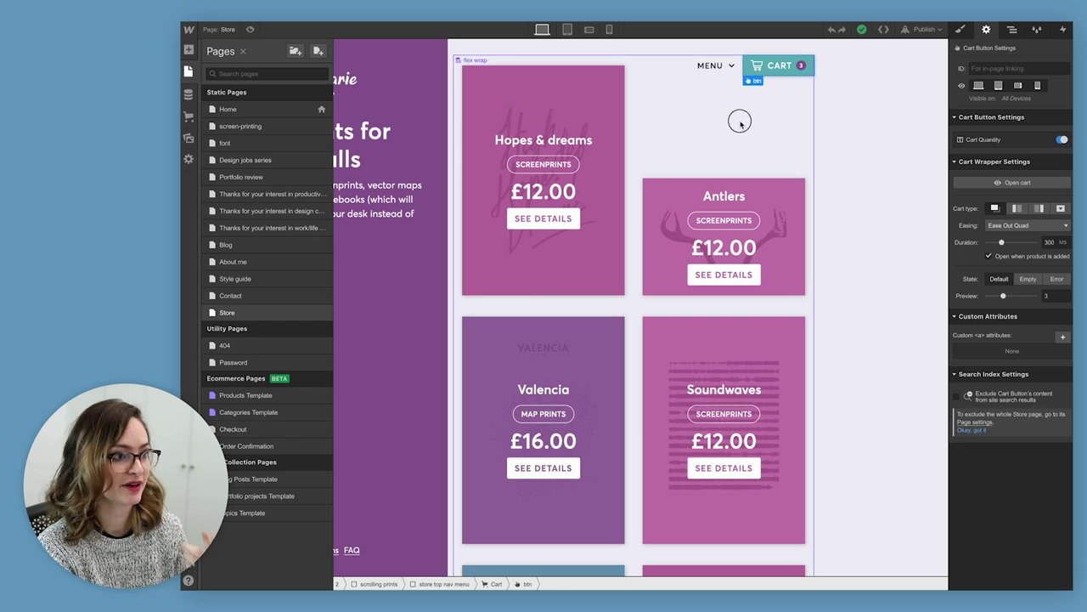
left_click(740, 125)
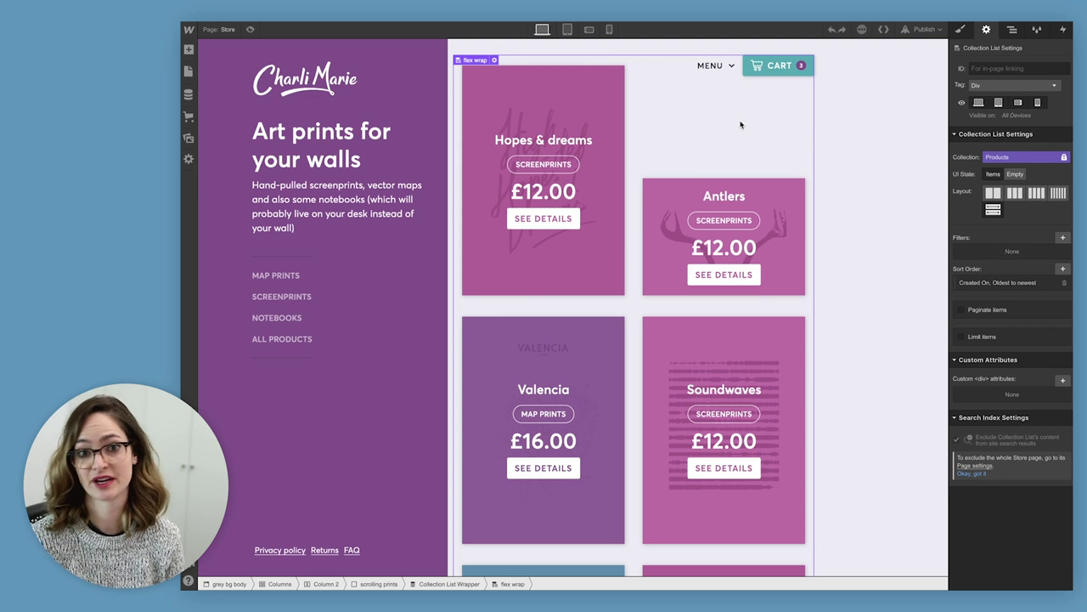
- Open the cart from the Cart button's settings and compare the modal, left sidebar, right sidebar and dropdown types, ending on Modal
left_click(774, 65)
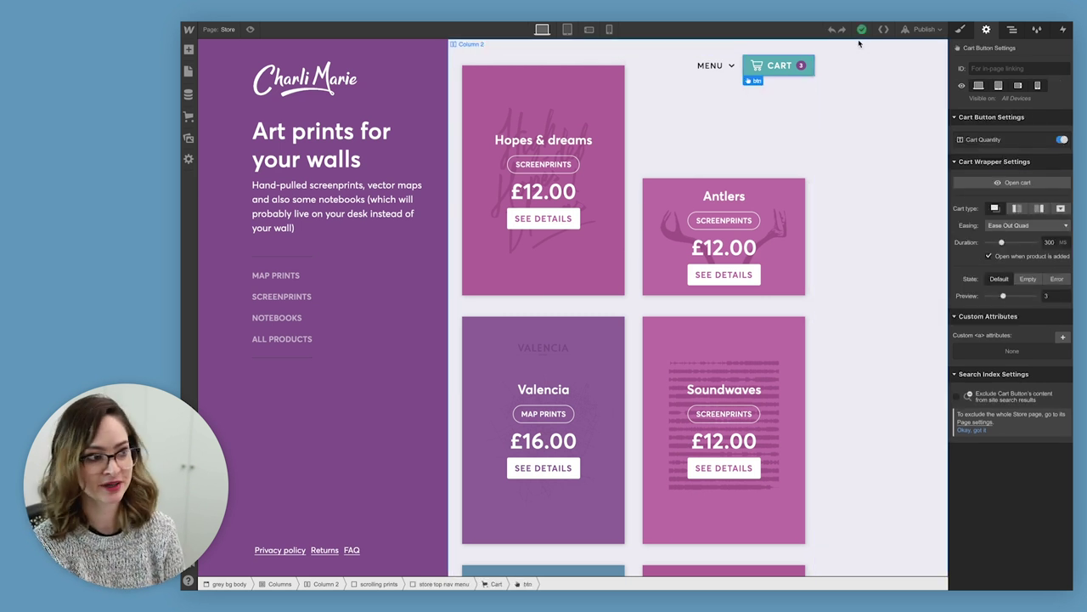
left_click(1014, 184)
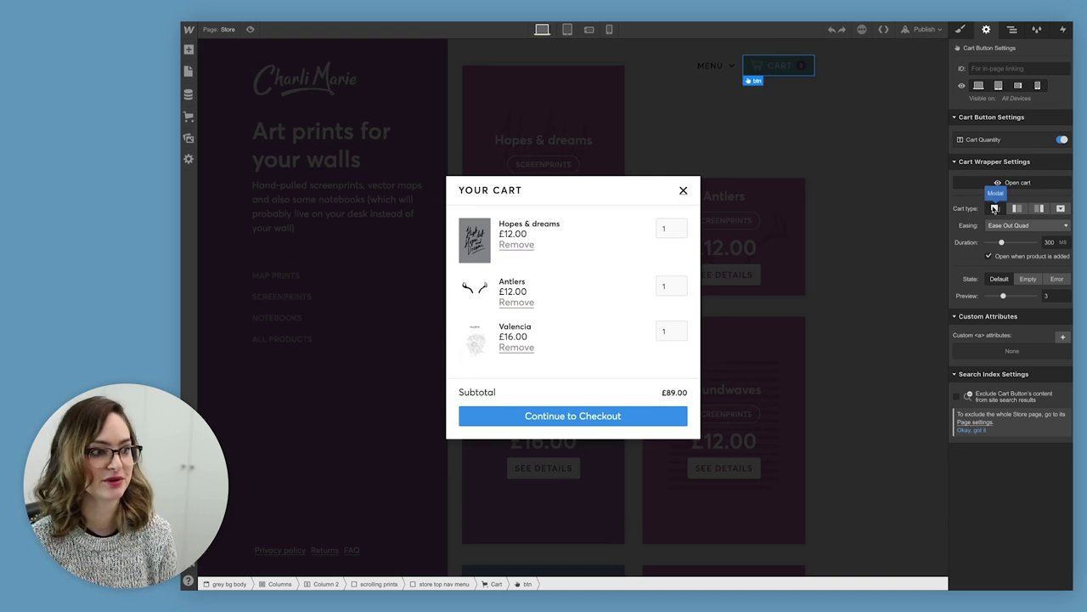
left_click(994, 209)
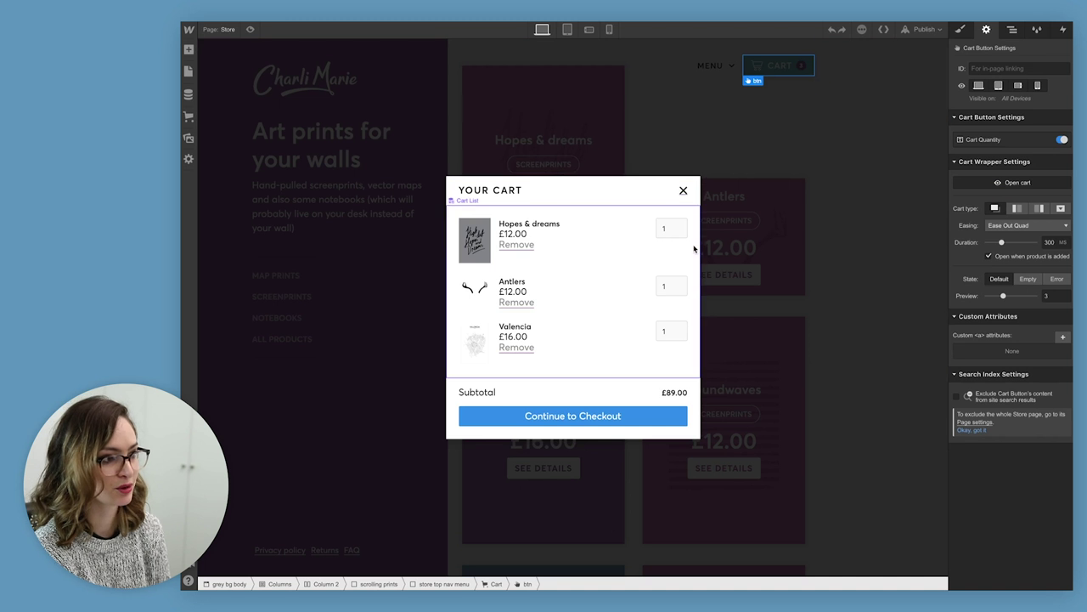
left_click(1016, 209)
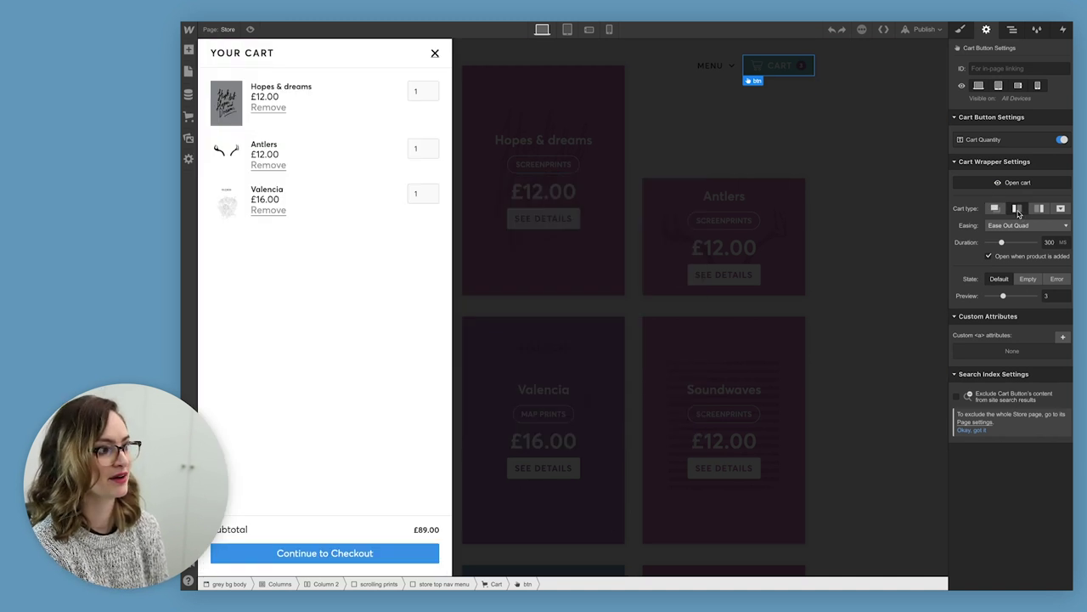
left_click(1039, 209)
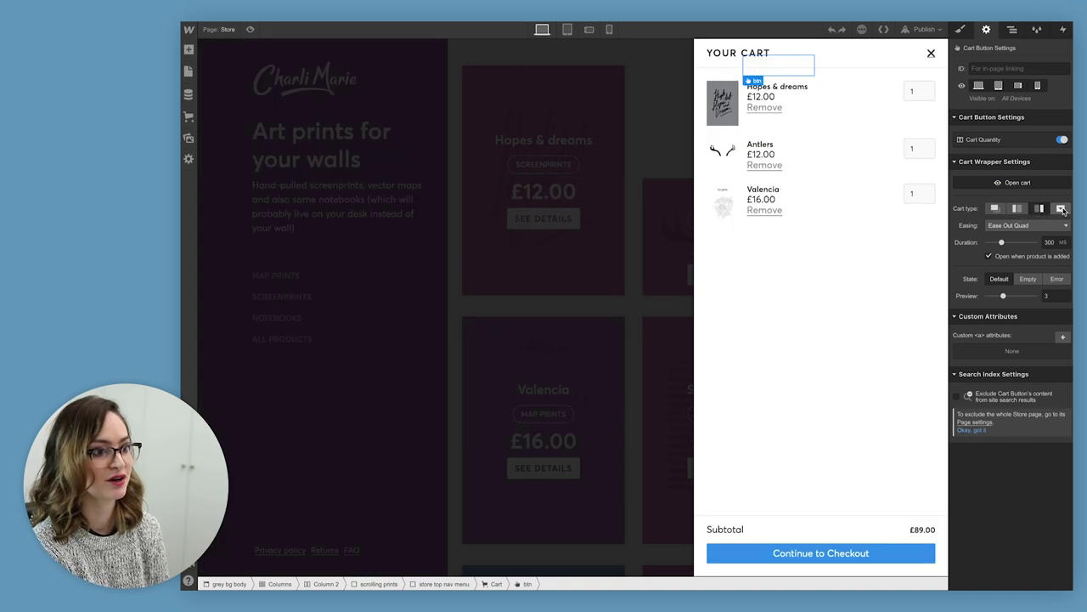
left_click(1062, 209)
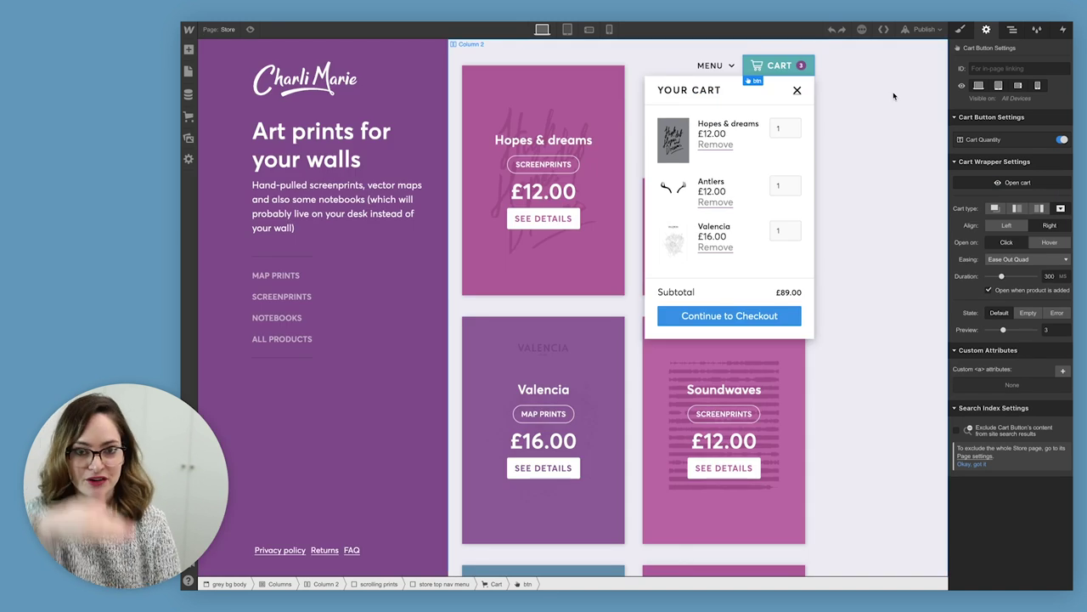
left_click(996, 209)
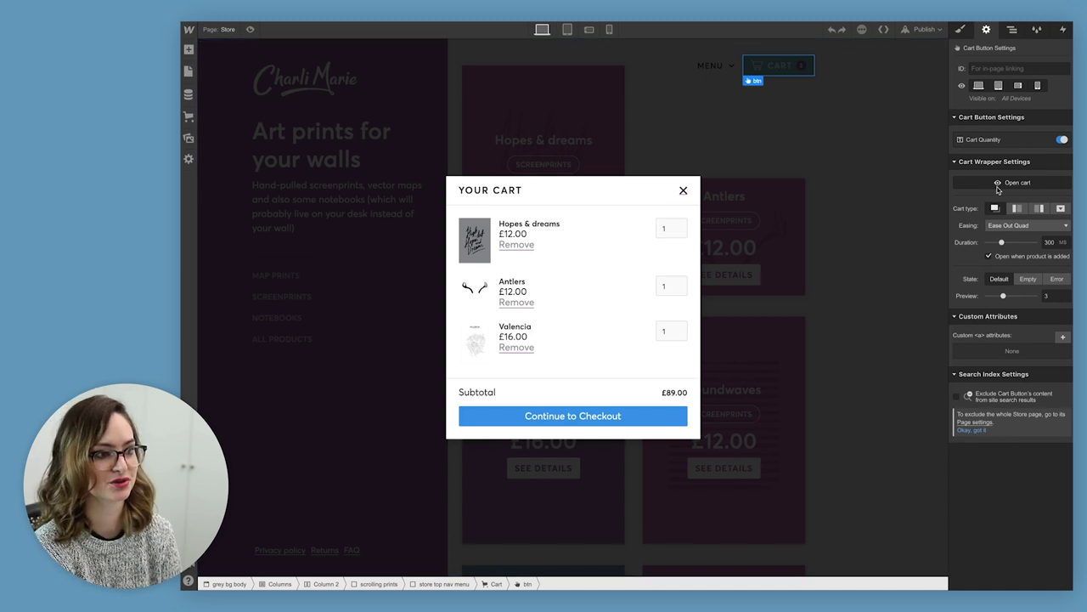
left_click(1038, 209)
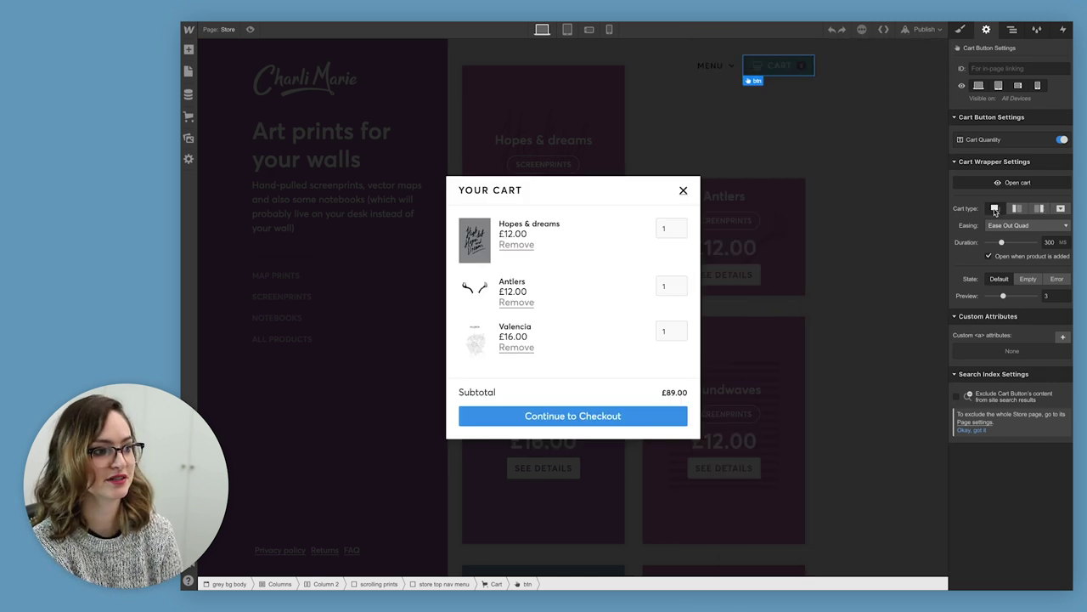
left_click(996, 210)
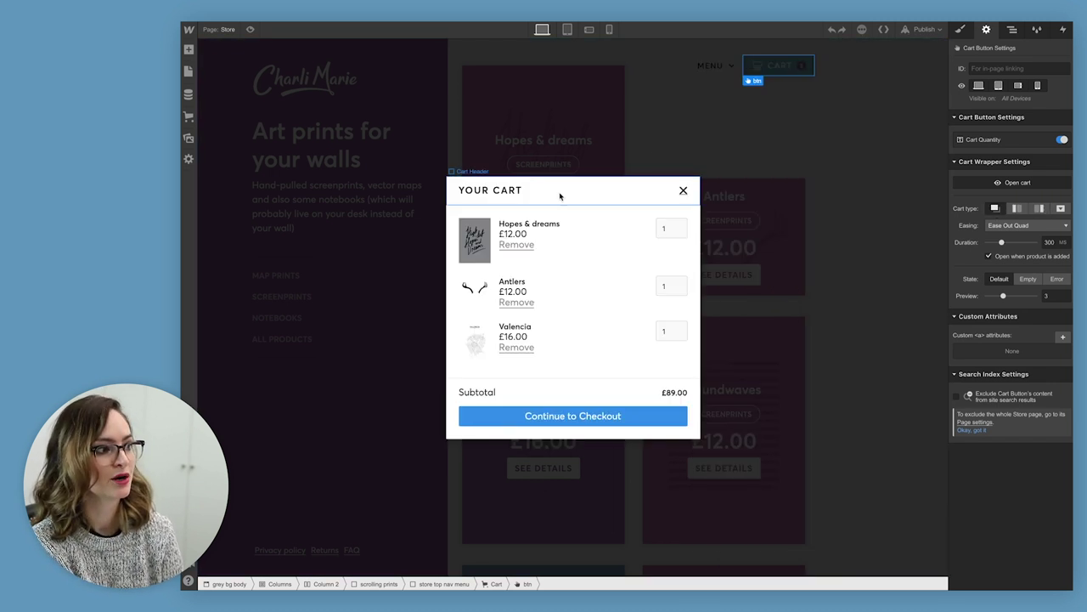
- Check the cart's easing options and try a lower number of preview items
left_click(1015, 229)
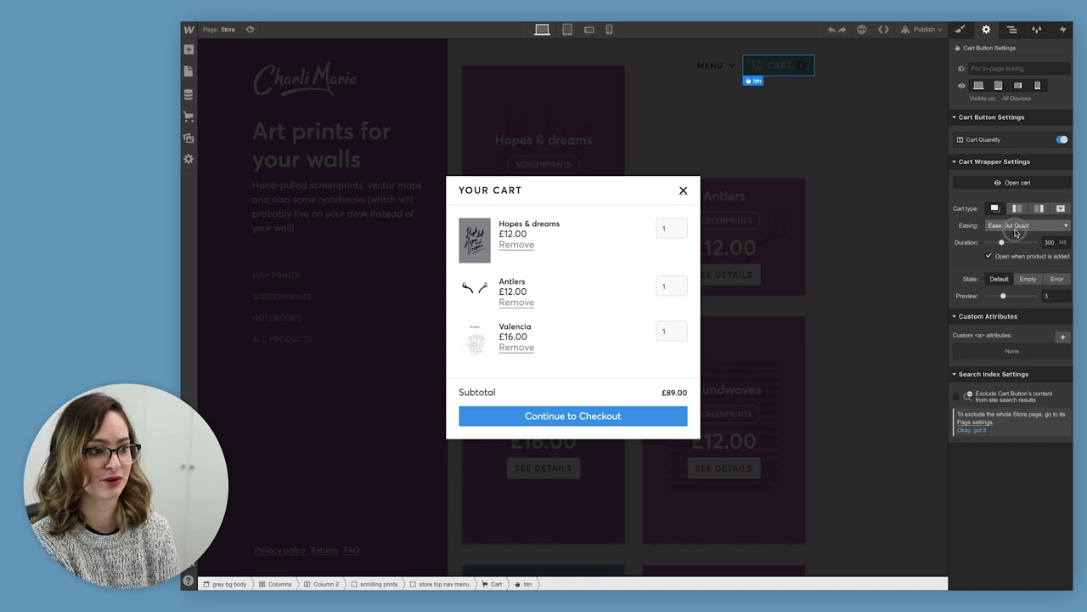
left_click(964, 230)
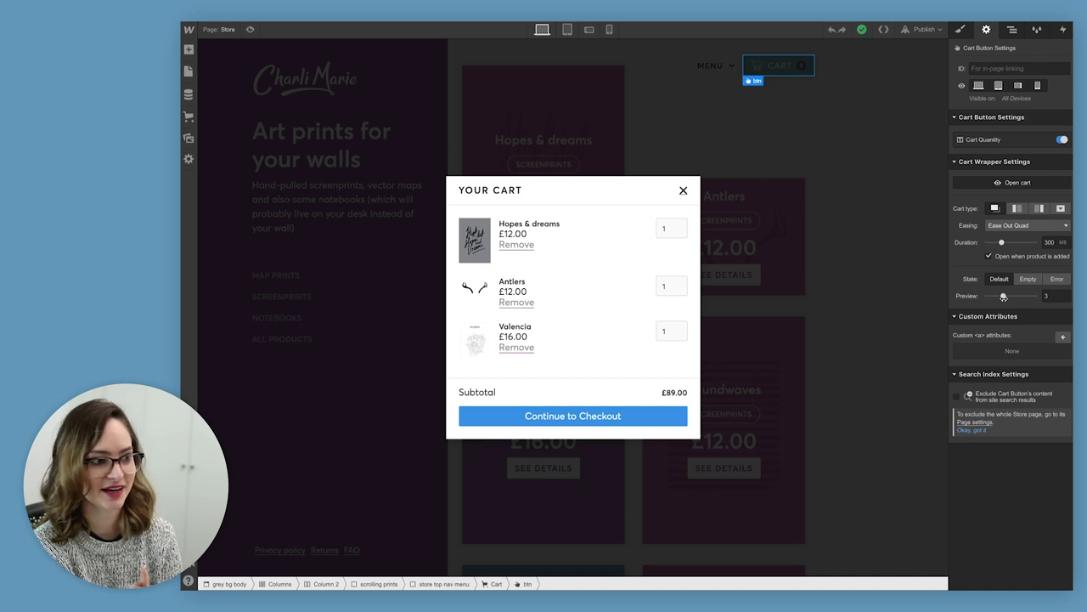
left_click_drag(1003, 296, 971, 297)
left_click(672, 248)
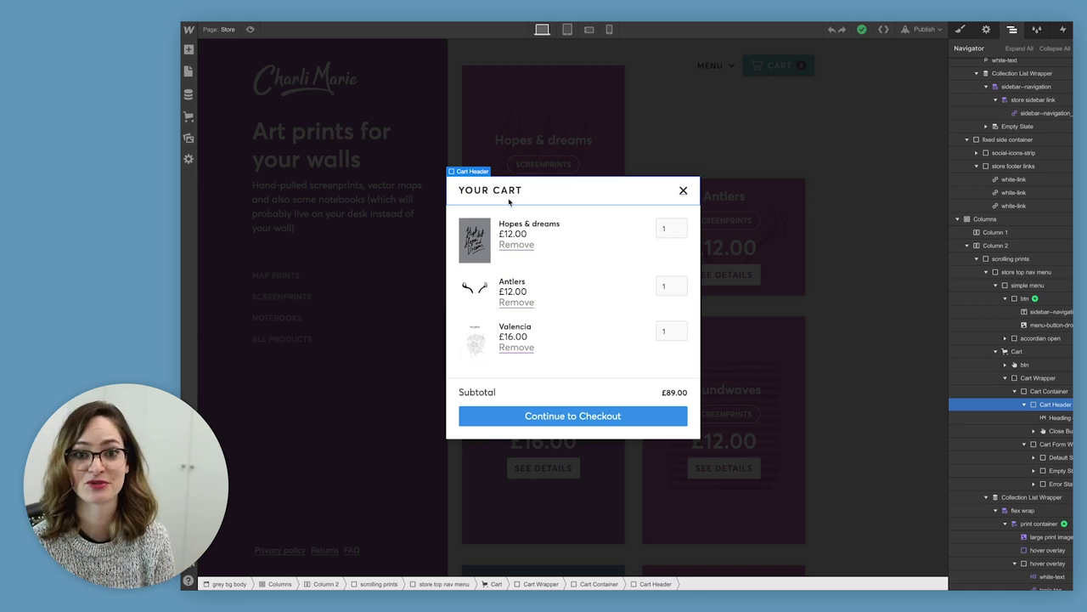
- Open the Style guide page and inspect its Heading 4 element
left_click(188, 72)
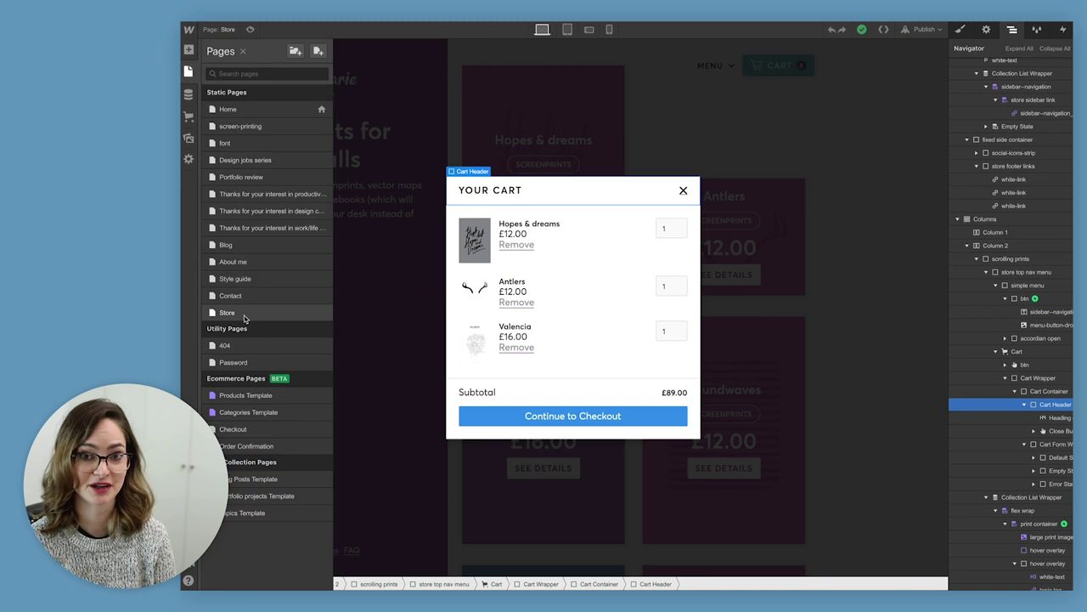
left_click(231, 281)
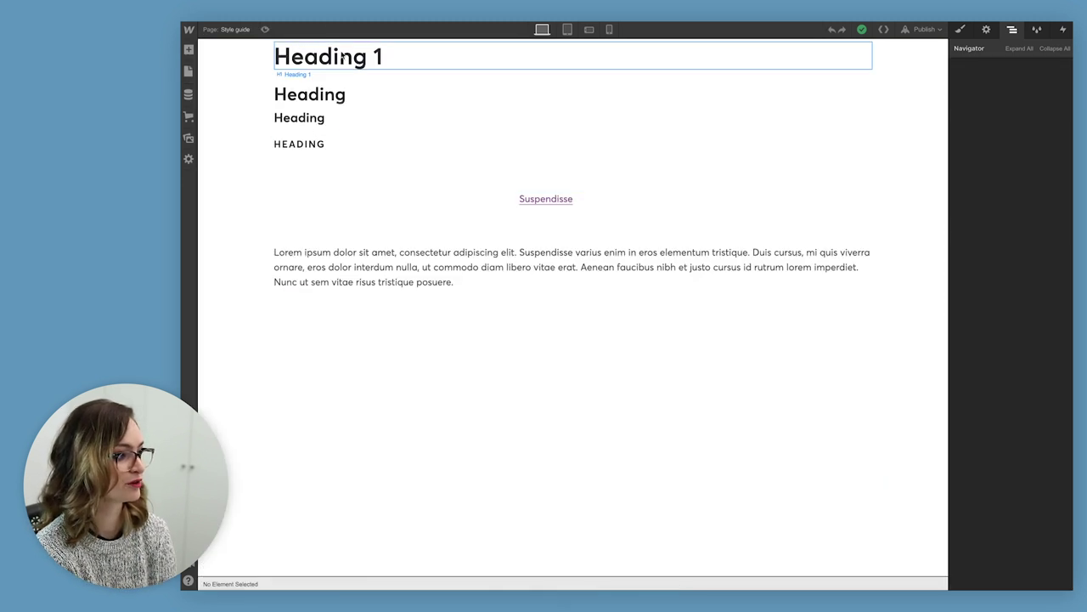
left_click(324, 147)
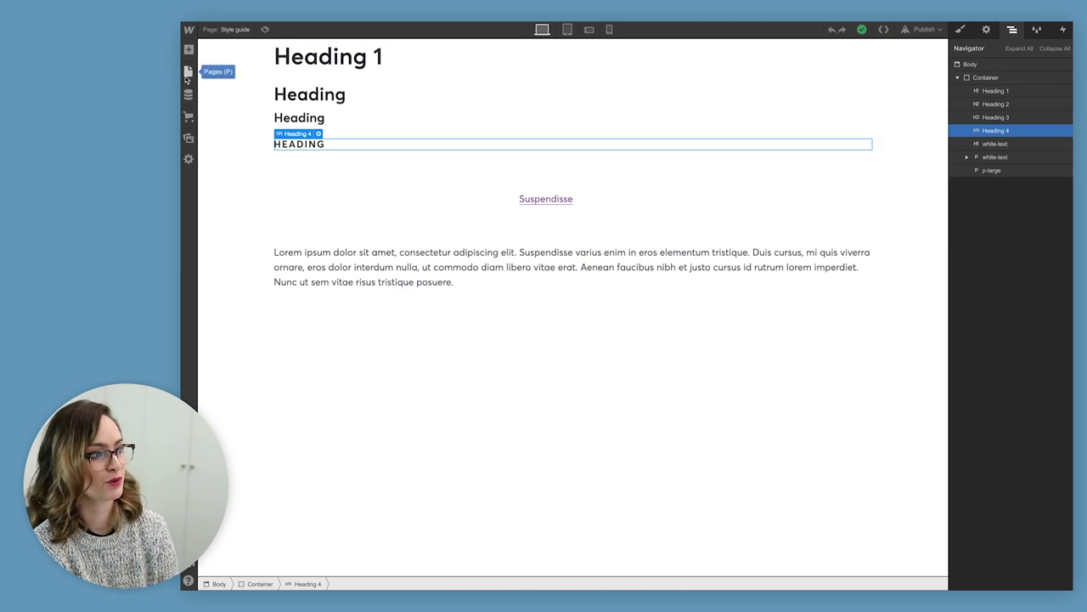
- Return to the Store page and open the cart preview from the Cart button's settings
left_click(188, 72)
left_click(239, 313)
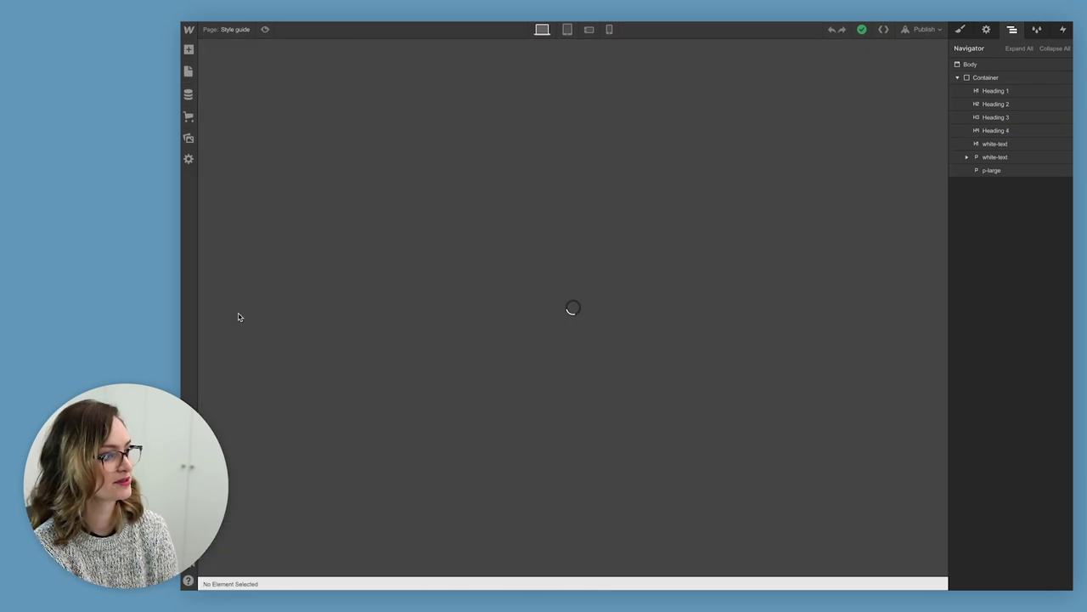
left_click(987, 29)
left_click(1012, 181)
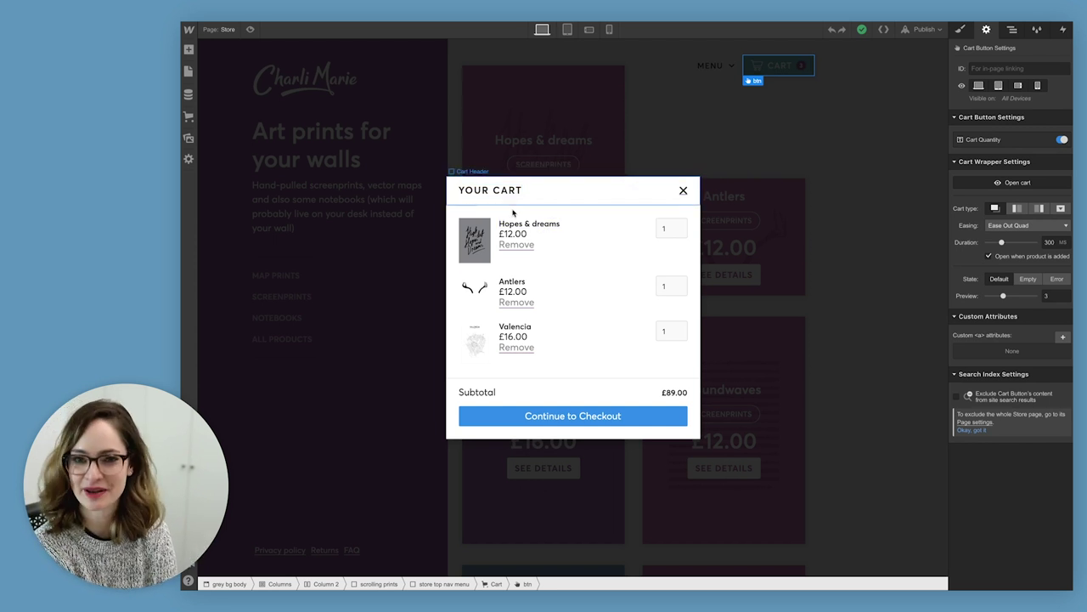
- Create the class "cart header" on the Cart Header of the open cart
left_click(617, 194)
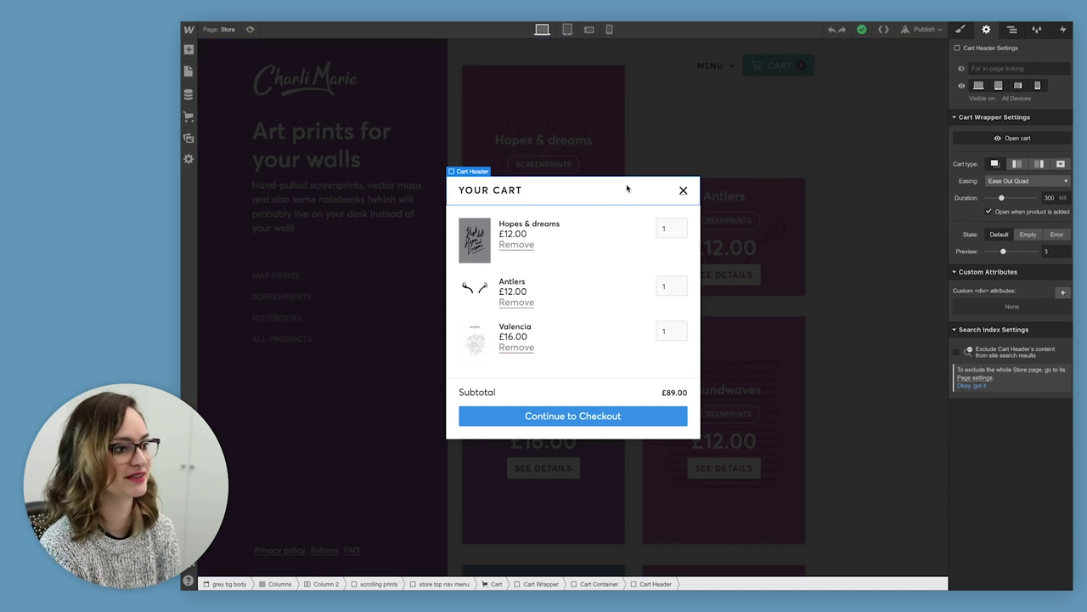
left_click(962, 29)
left_click(1001, 77)
type("cart header")
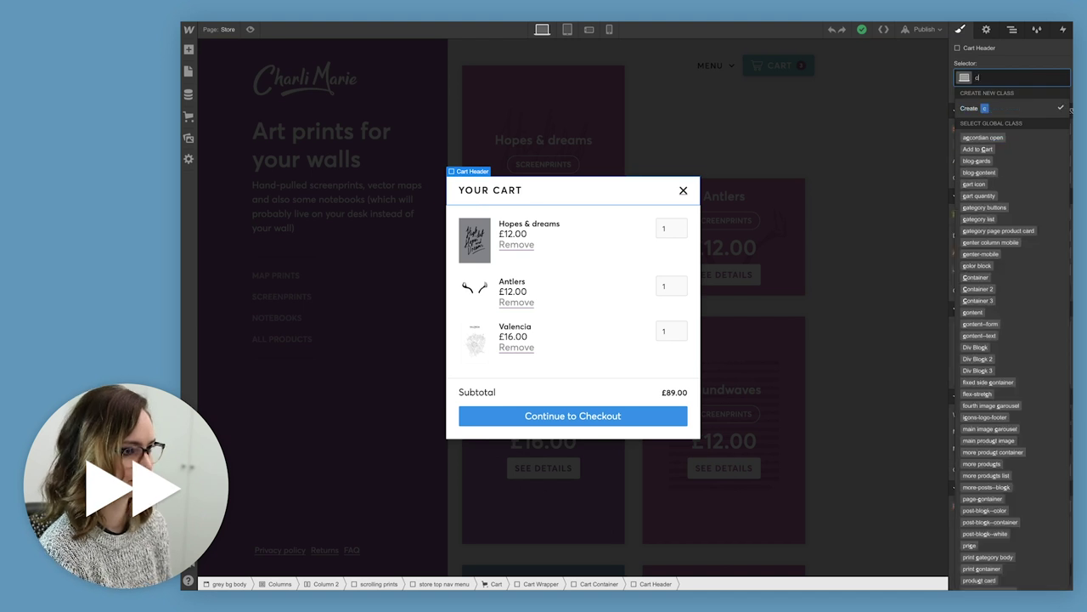
key("Return")
- Give the cart header a teal background and increase its top and bottom padding equally
scroll(988, 424, "down", 4)
scroll(989, 376, "down", 2)
left_click(985, 405)
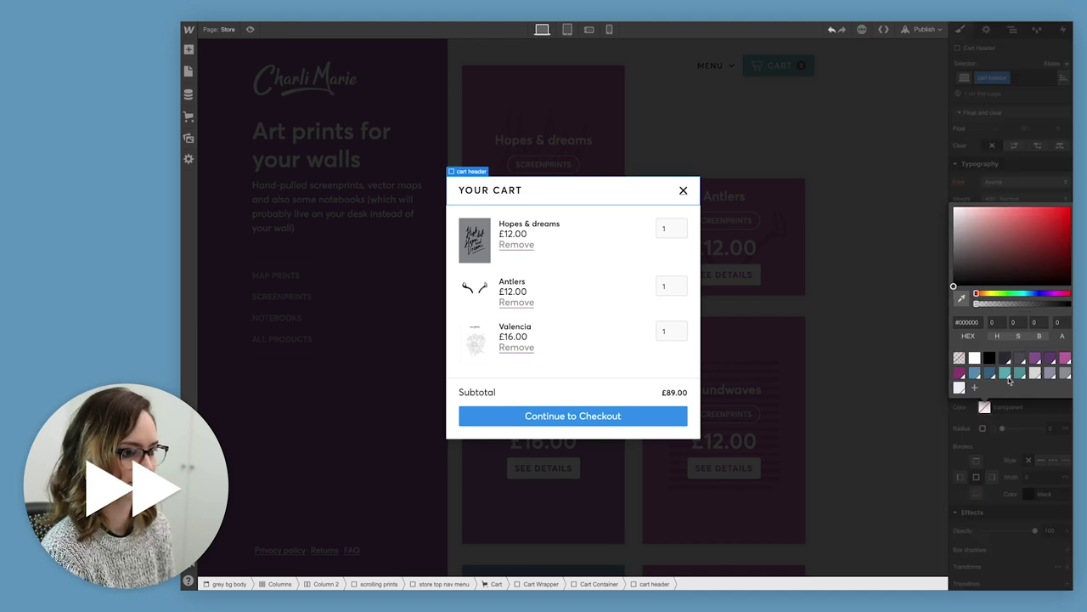
left_click(996, 377)
left_click(1026, 133)
scroll(1009, 166, "up", 6)
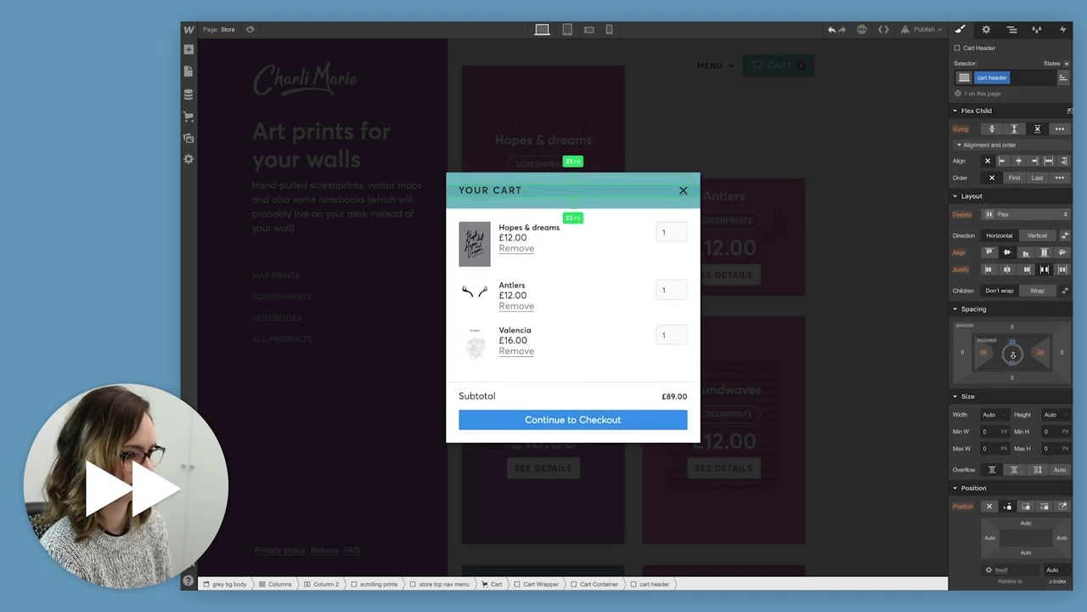
- Apply the existing "white-text" class to the "Your Cart" heading
left_click(516, 190)
key("super+Return")
type("white")
left_click(976, 161)
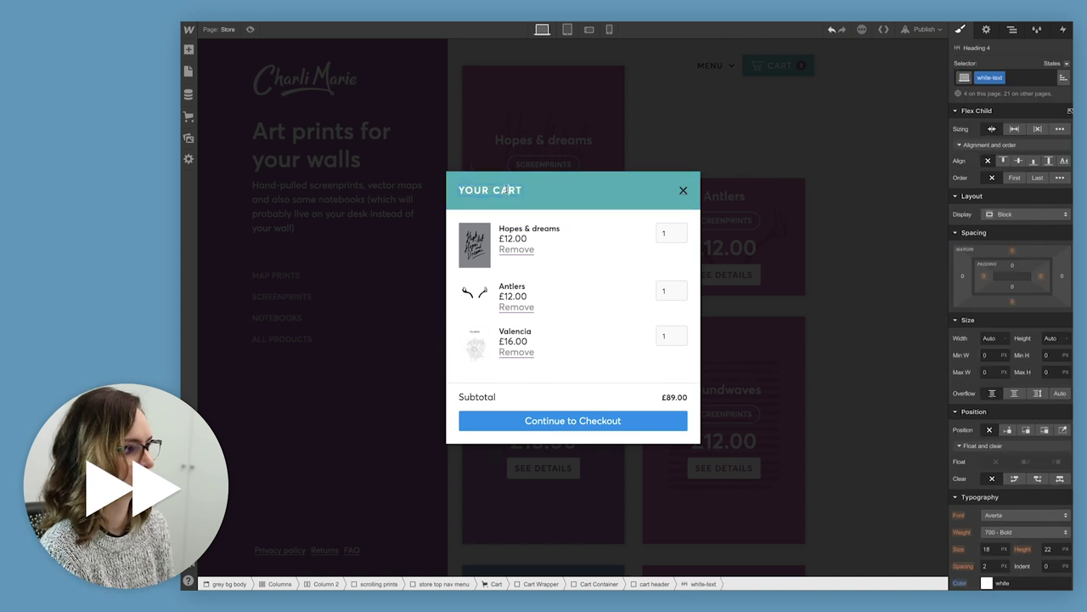
- Replace the cart heading's text with "Here's what you're getting"
double_click(506, 190)
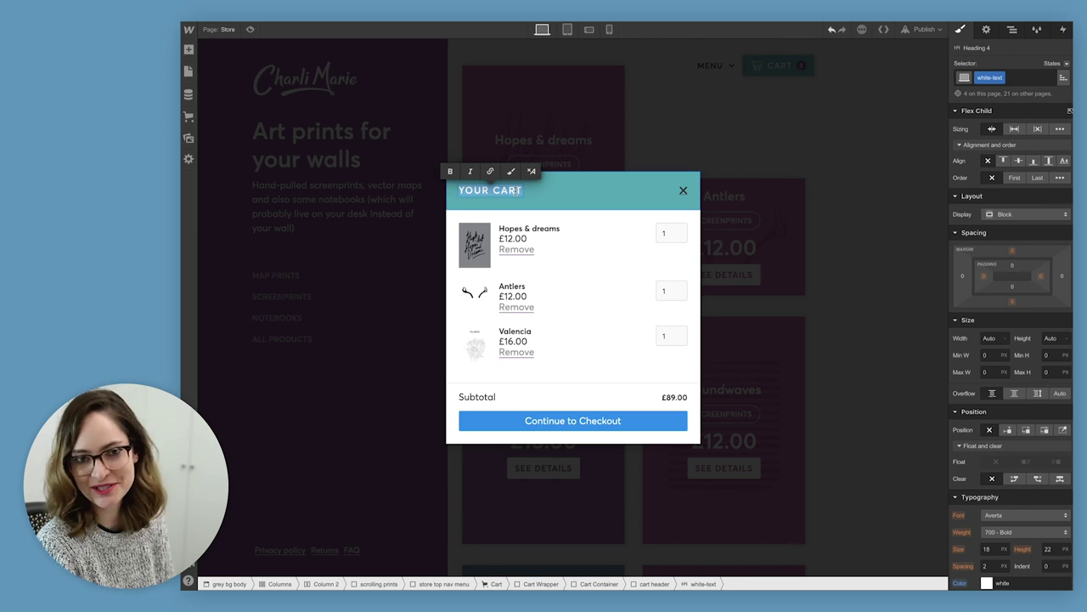
type("Here's what you're getting")
key("Escape")
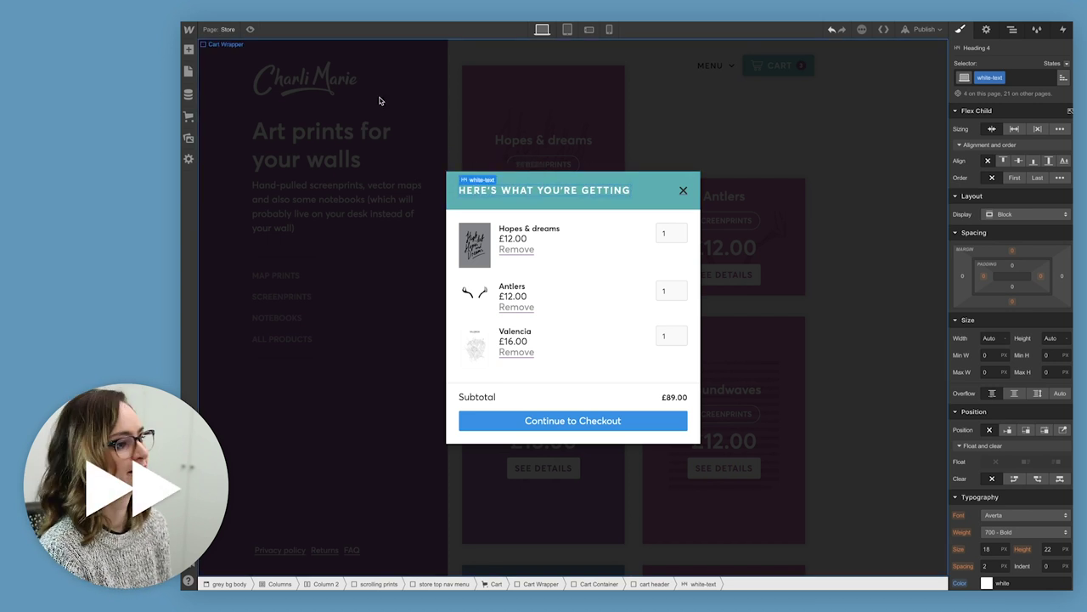
- Add an image inside the cart's Close Button and set it to the white close icon
left_click(683, 190)
left_click(1012, 30)
left_click(189, 50)
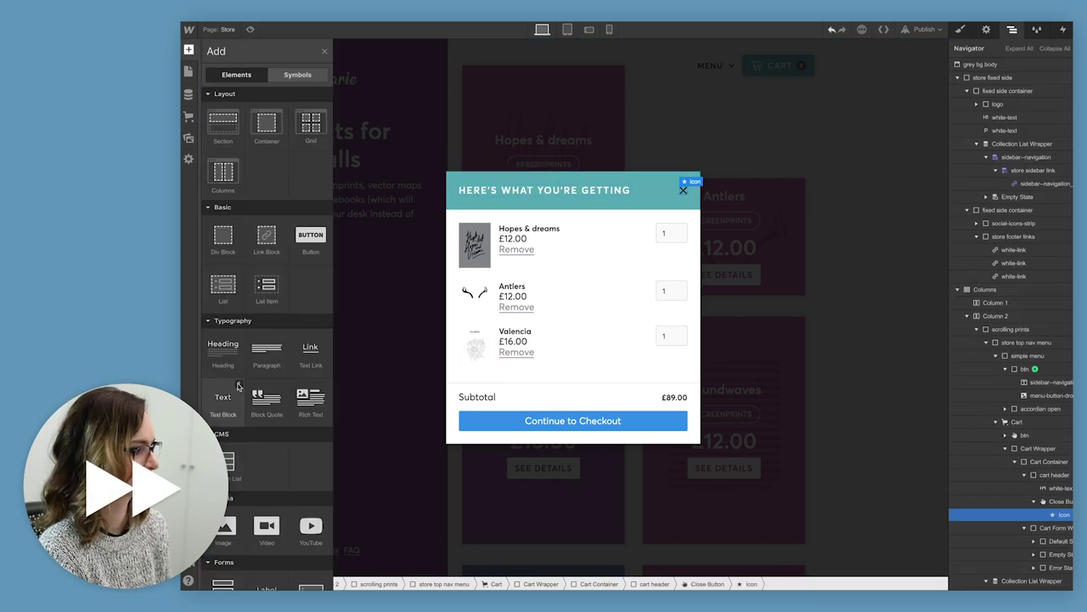
left_click(225, 528)
left_click(791, 238)
left_click_drag(230, 586, 255, 408)
left_click(224, 104)
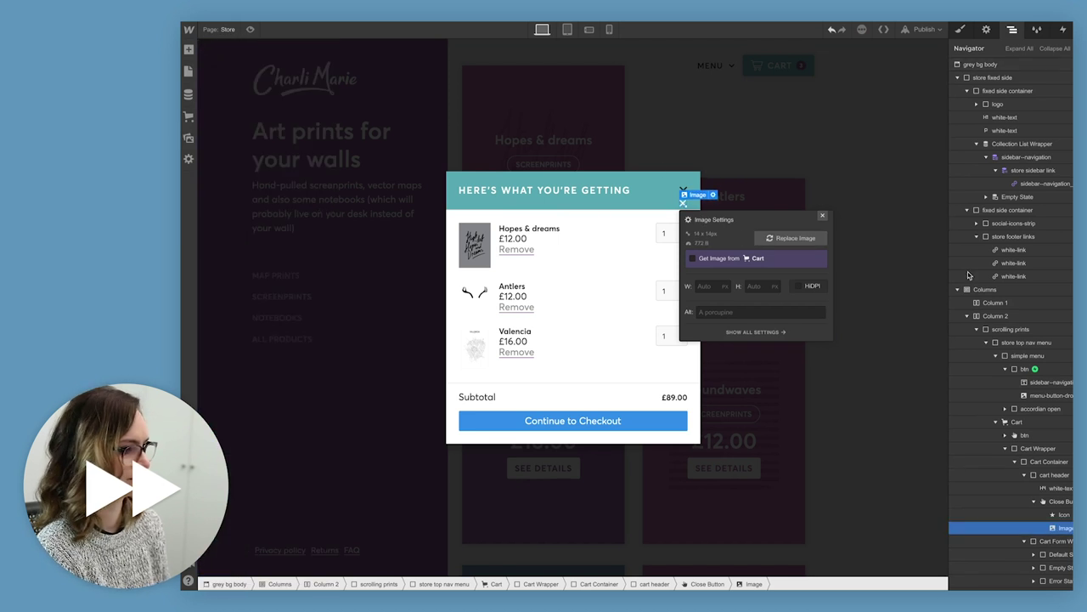
- Delete the original black icon from the Close Button and bring up the button's style settings
left_click(1064, 515)
key("Delete")
left_click(1058, 501)
left_click(961, 30)
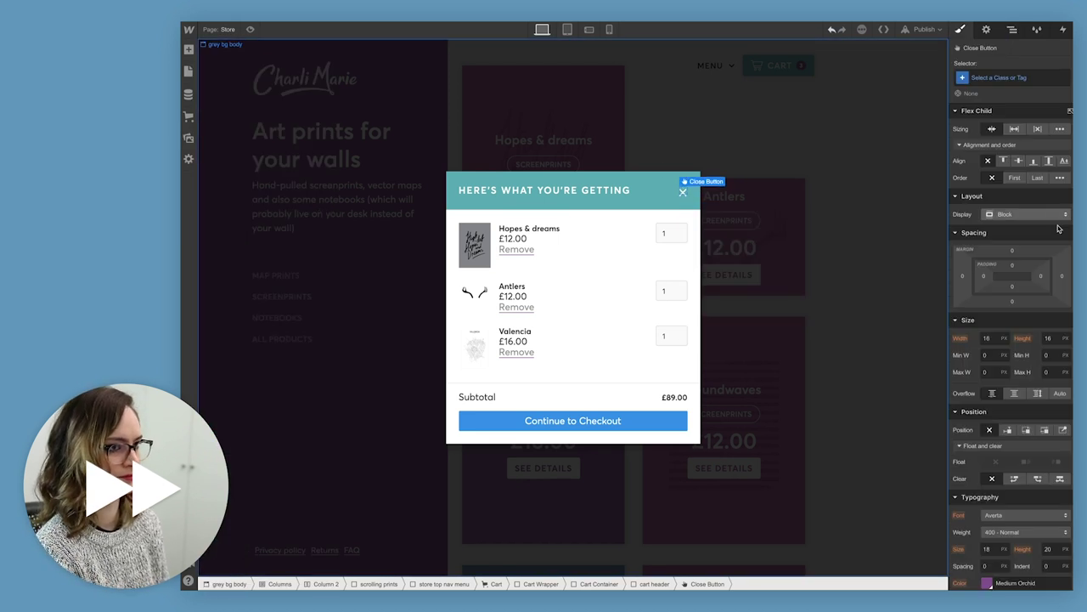
- Insert an image below the text inside the cart item's Remove Button and set it to the trash icon
left_click(520, 251)
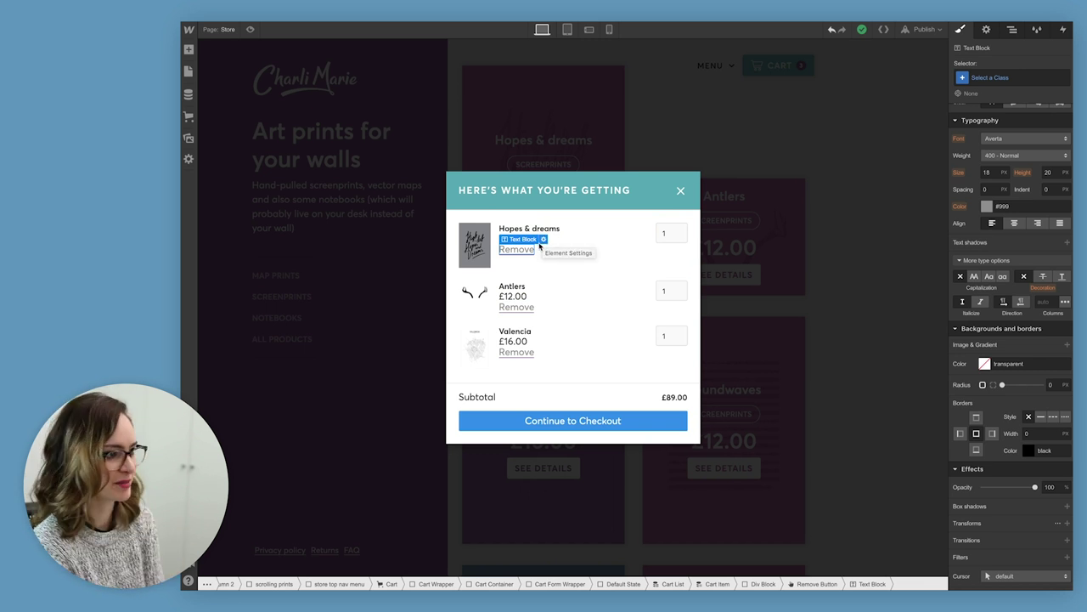
left_click(1012, 31)
scroll(1020, 452, "right", 2)
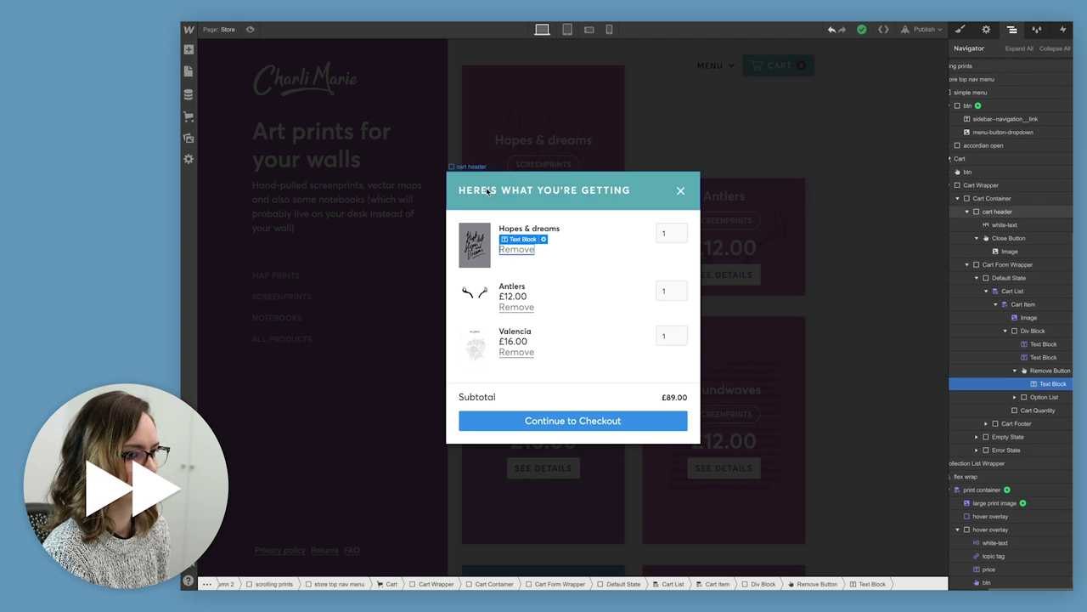
left_click(188, 50)
left_click(226, 519)
left_click(611, 261)
left_click(308, 228)
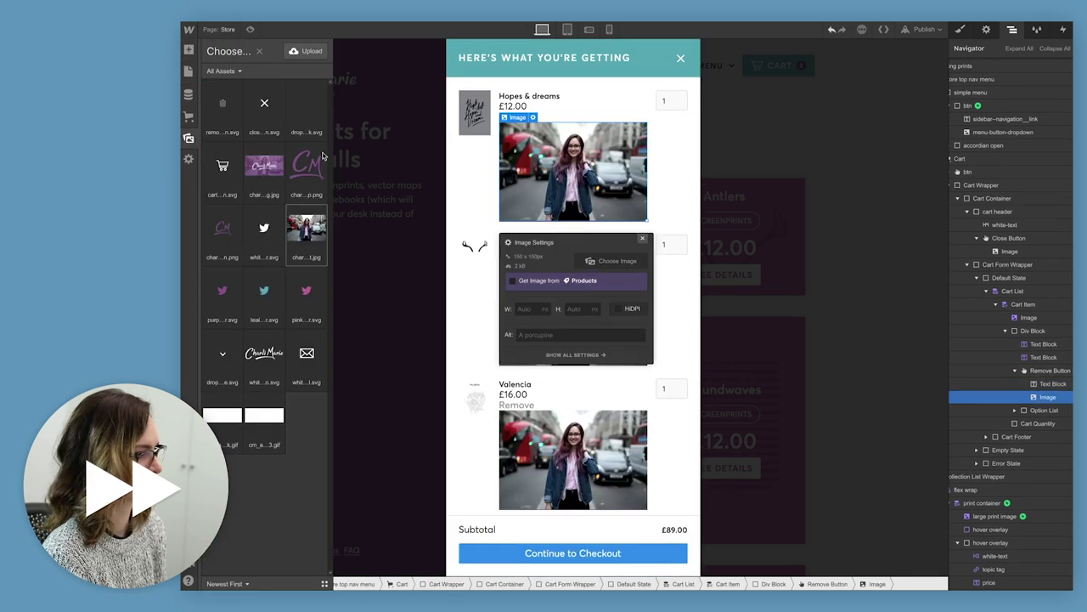
left_click(308, 167)
left_click(611, 261)
left_click(223, 104)
left_click(643, 239)
- Create the class "remove btn" on the Remove Button and lay out its text and icon in one row
left_click(1049, 370)
left_click(960, 30)
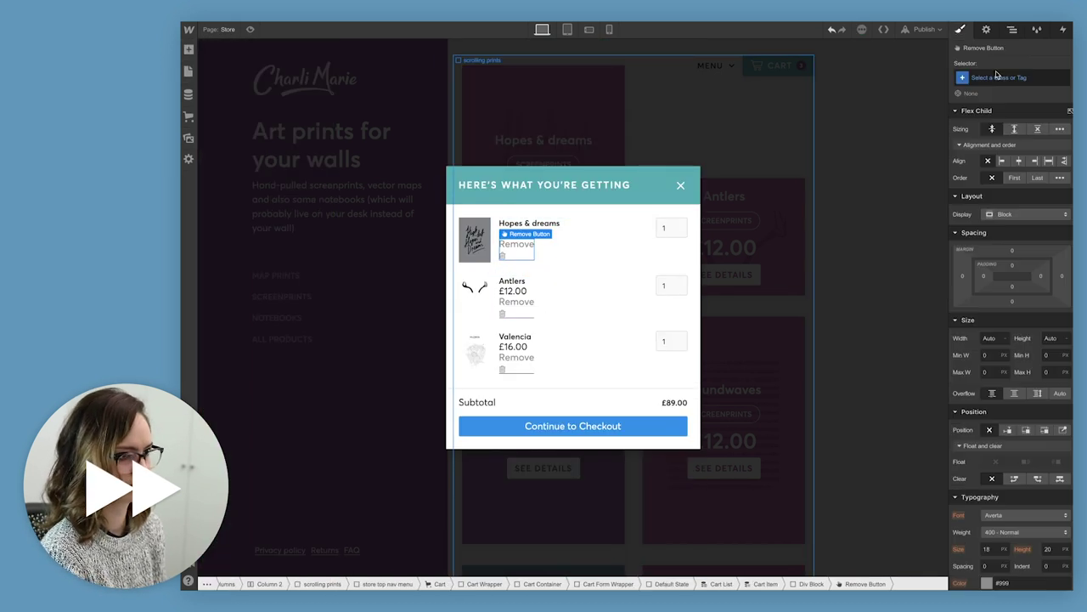
left_click(998, 77)
type("remove btn")
key("Return")
key("z")
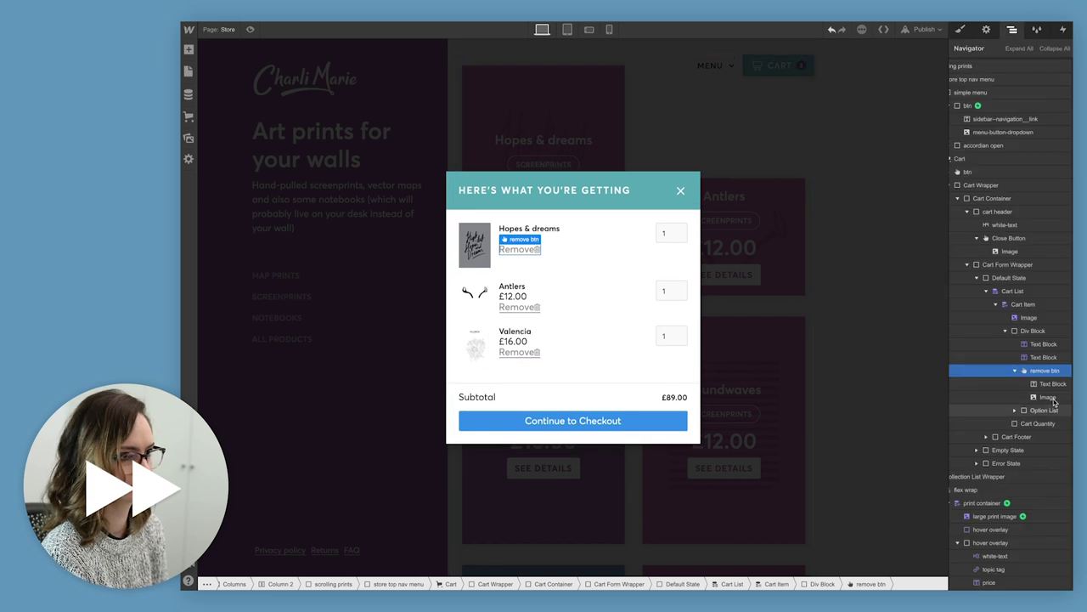
- Place the trash image before the Remove text and give it the new class "trash icon"
left_click(1052, 384)
left_click(961, 30)
left_click(1002, 77)
type("trash icon")
key("Return")
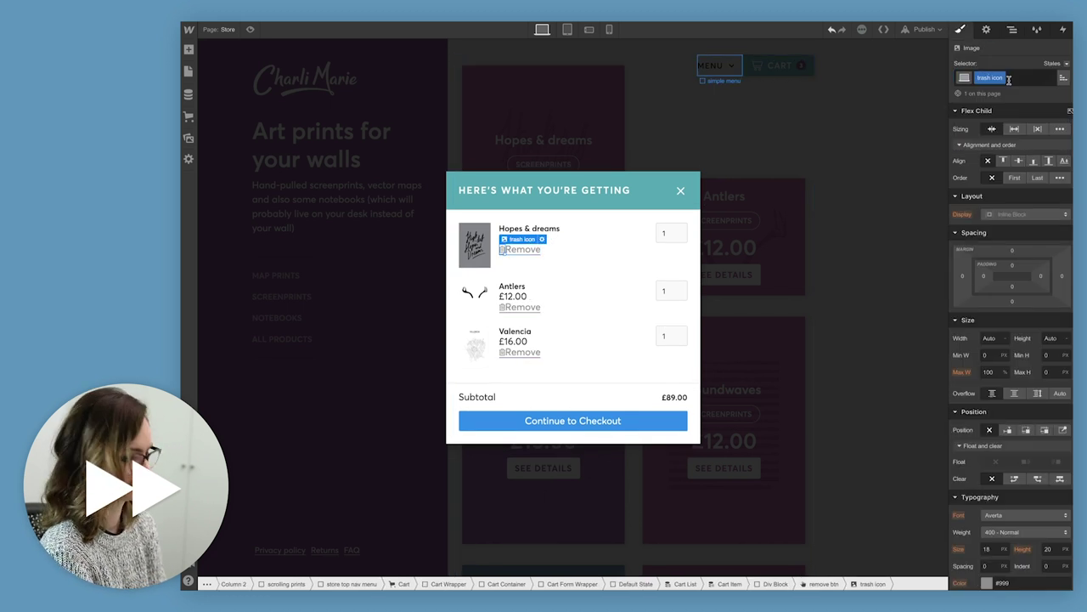
- Give the trash icon a right margin and remove the Remove Button's border in its normal and hover states
left_click_drag(1062, 277, 1062, 268)
left_click(1012, 30)
left_click(1050, 371)
left_click(962, 30)
scroll(1029, 476, "down", 5)
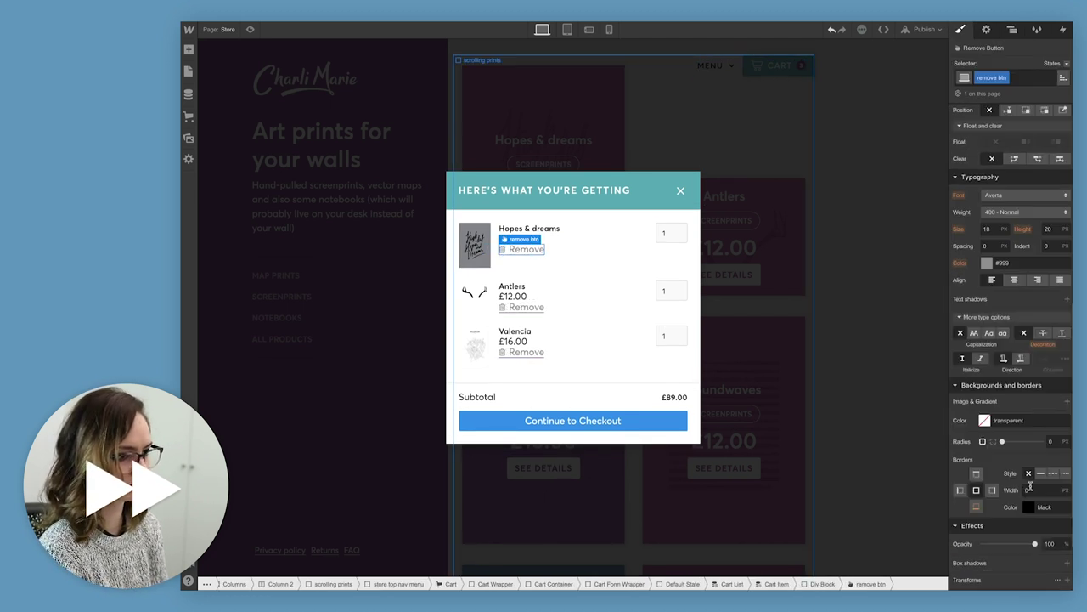
left_click(1028, 474)
left_click(1066, 64)
left_click(1052, 90)
left_click(1026, 385)
left_click(1067, 63)
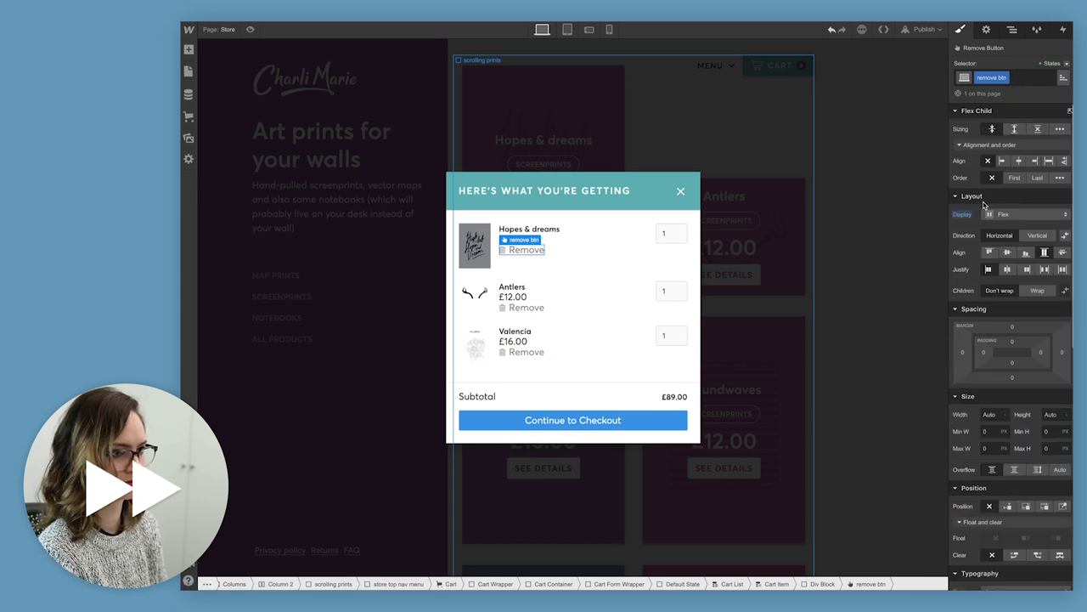
- Set the Remove Button's font size to 15 px
scroll(994, 479, "up", 4)
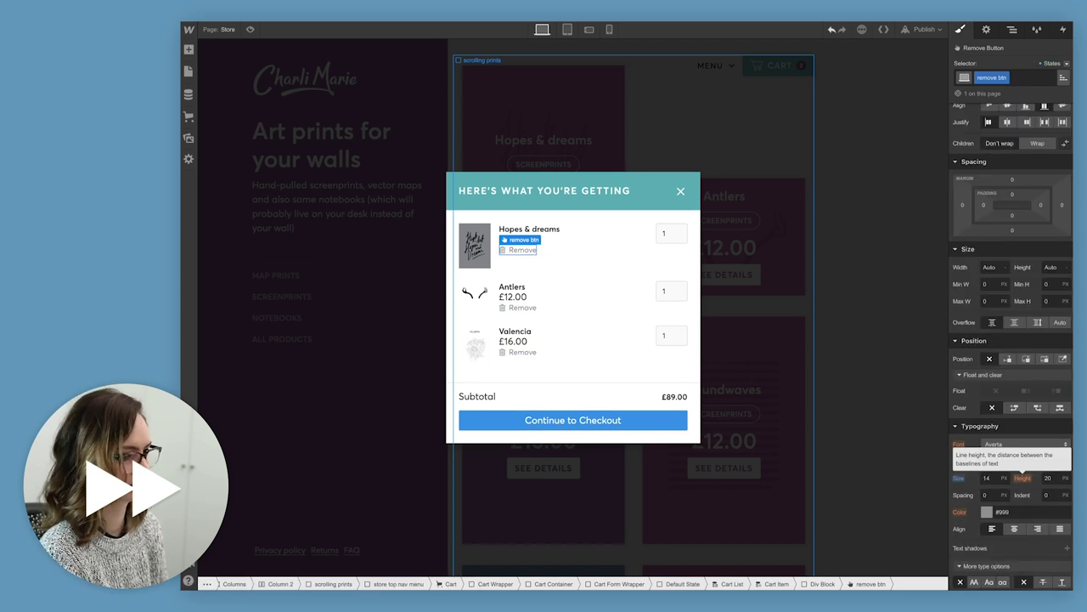
key("Return")
left_click(1012, 30)
left_click(961, 30)
- Style the Remove Button's hover state with Dark Grey text and 80% opacity
left_click(1067, 64)
scroll(990, 357, "down", 4)
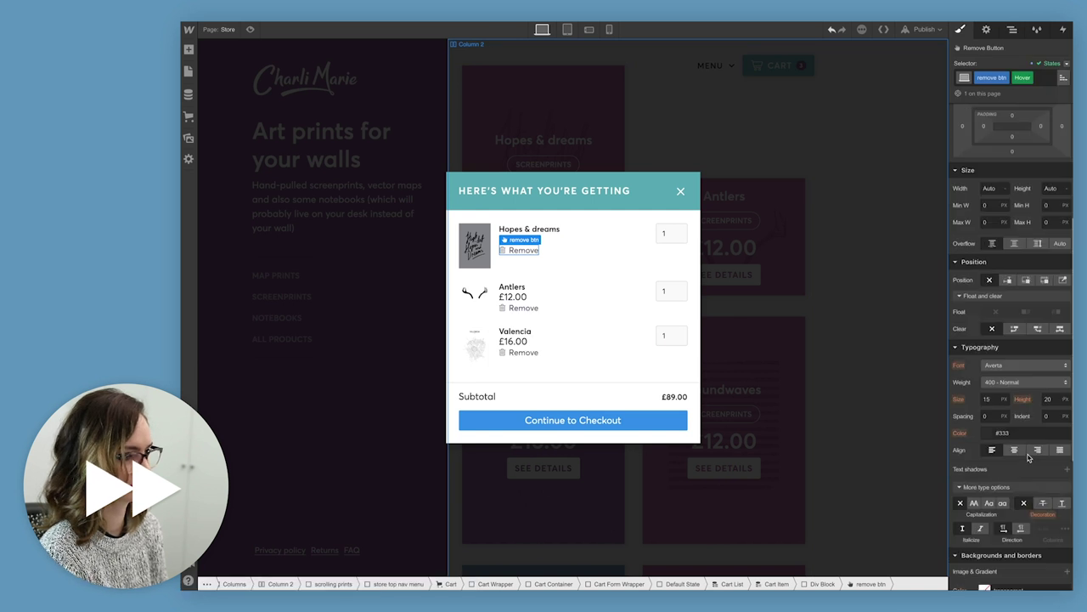
left_click(988, 359)
left_click(1064, 537)
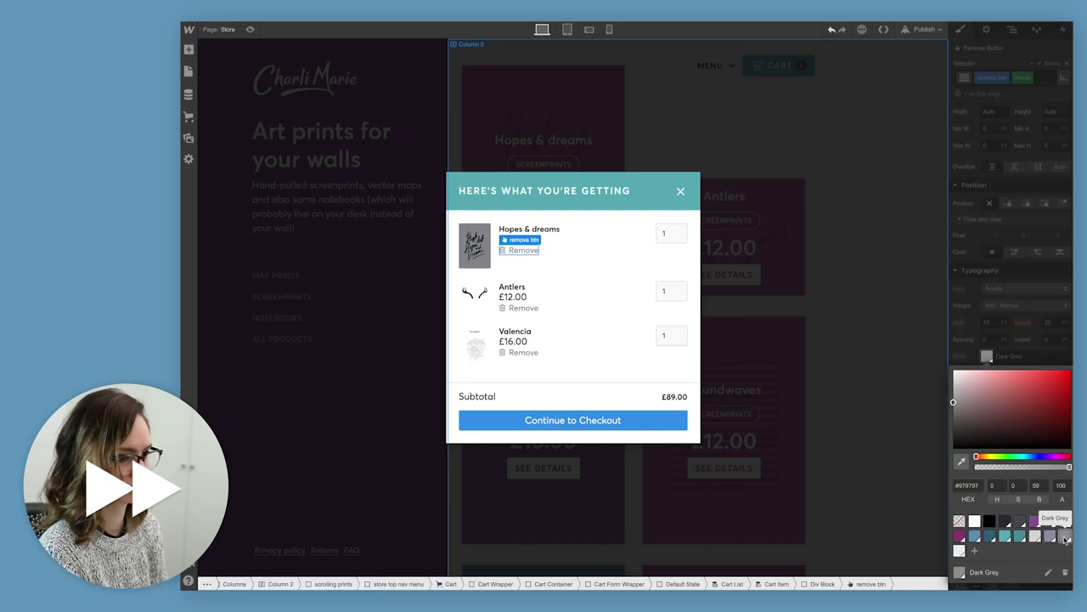
left_click(1041, 314)
scroll(1034, 480, "down", 3)
left_click_drag(1035, 484, 1024, 482)
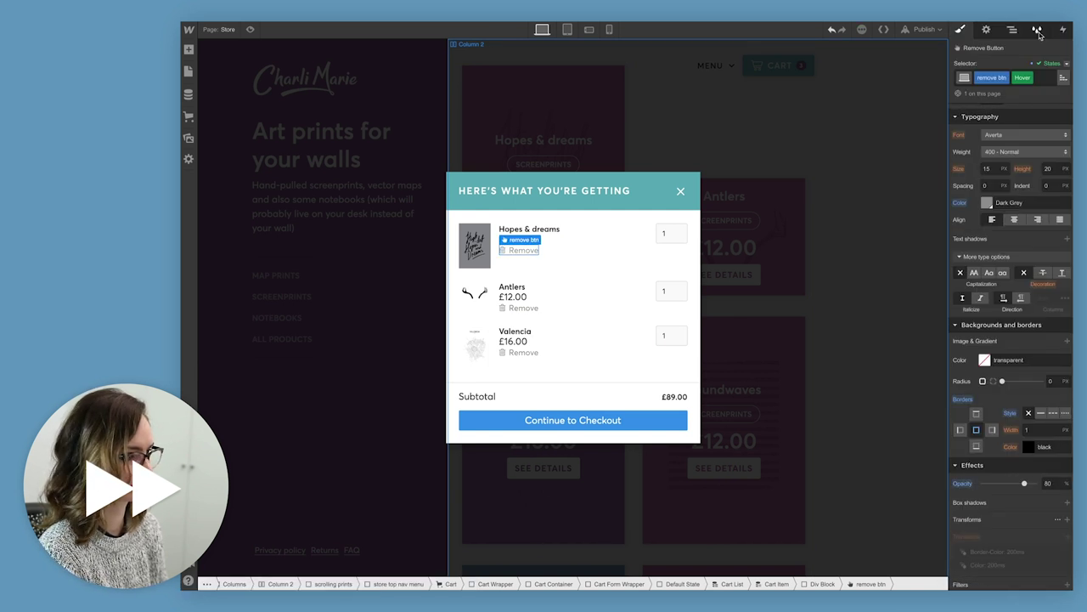
- Set the Remove Button's normal-state text colour to Dark Grey and add a top margin to the button
left_click(1067, 64)
left_click(1050, 78)
left_click(987, 203)
left_click(1067, 386)
left_click(611, 298)
scroll(1048, 221, "up", 5)
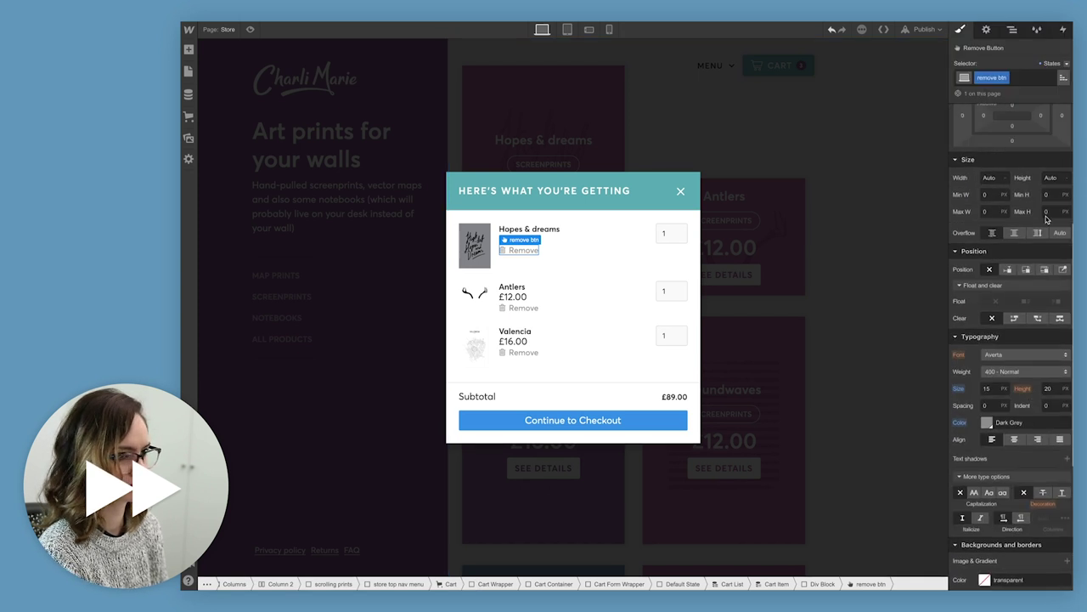
left_click_drag(1012, 321, 1017, 309)
- Set the right margin of the trash icon inside the Remove Button to 5 px
left_click(1012, 30)
left_click(1050, 384)
left_click(961, 30)
left_click_drag(1062, 278, 1063, 278)
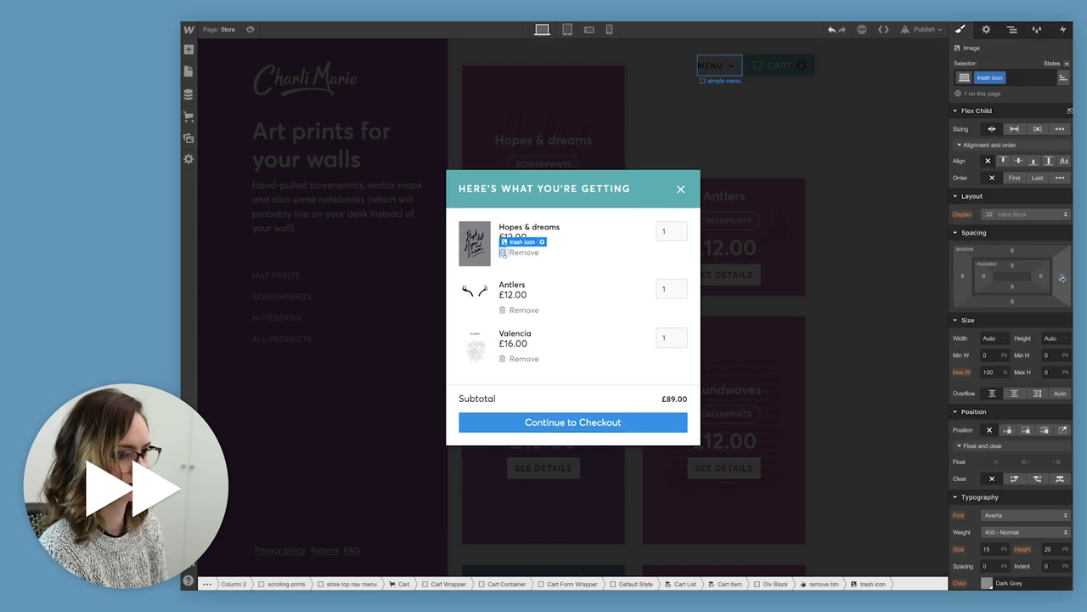
left_click(1067, 278)
type("5")
left_click(544, 328)
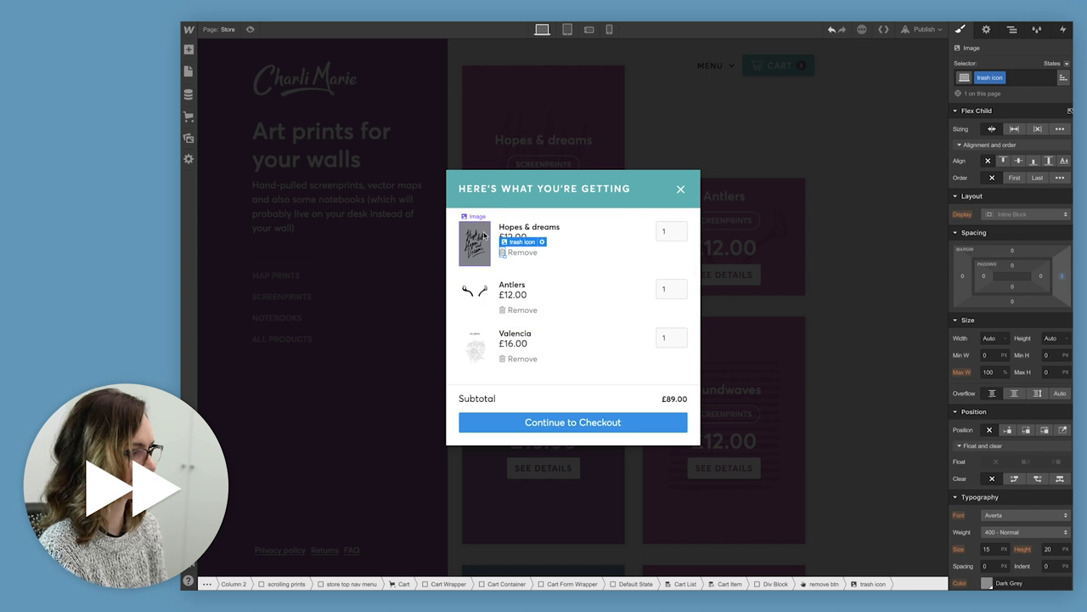
- Give the cart product image the class "image shadow" and an outside shadow with distance 1, blur 5 and 15% black
left_click(474, 243)
left_click(1001, 79)
type("image shadow")
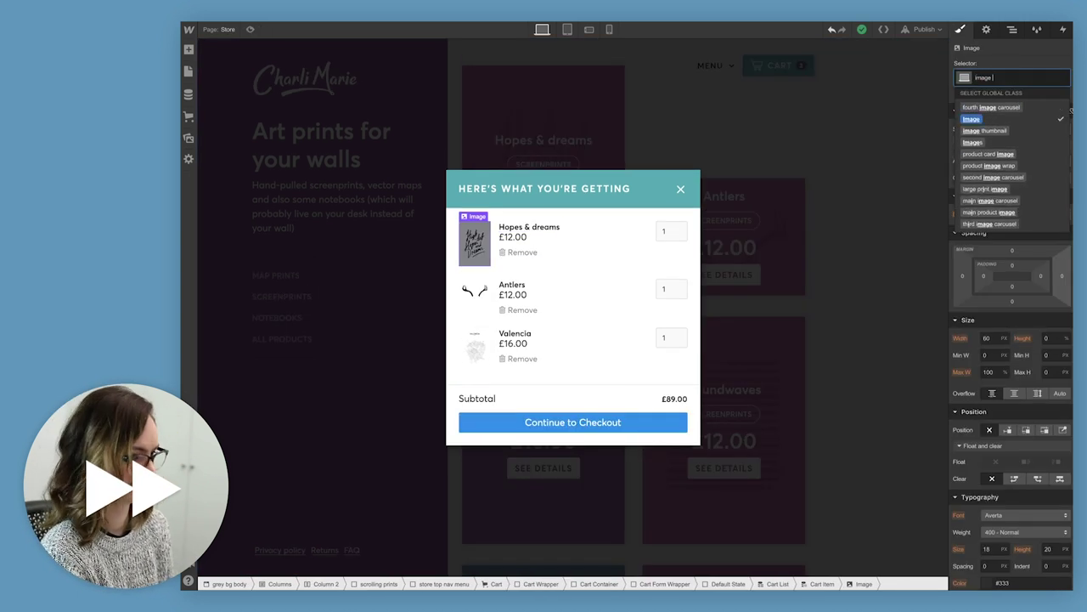
key("Return")
scroll(1007, 468, "down", 3)
left_click(984, 505)
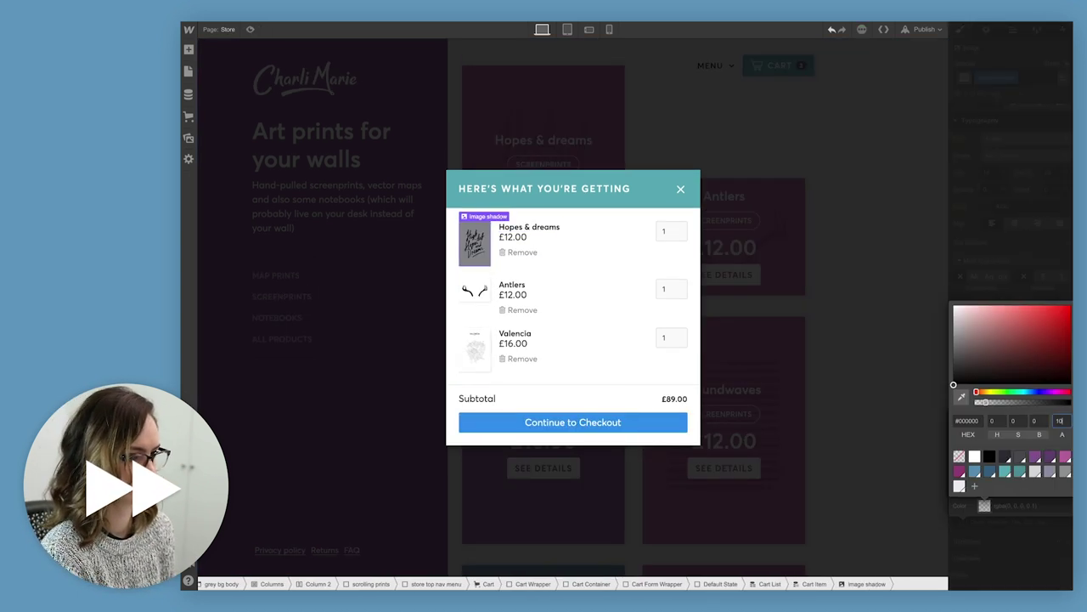
left_click(1019, 526)
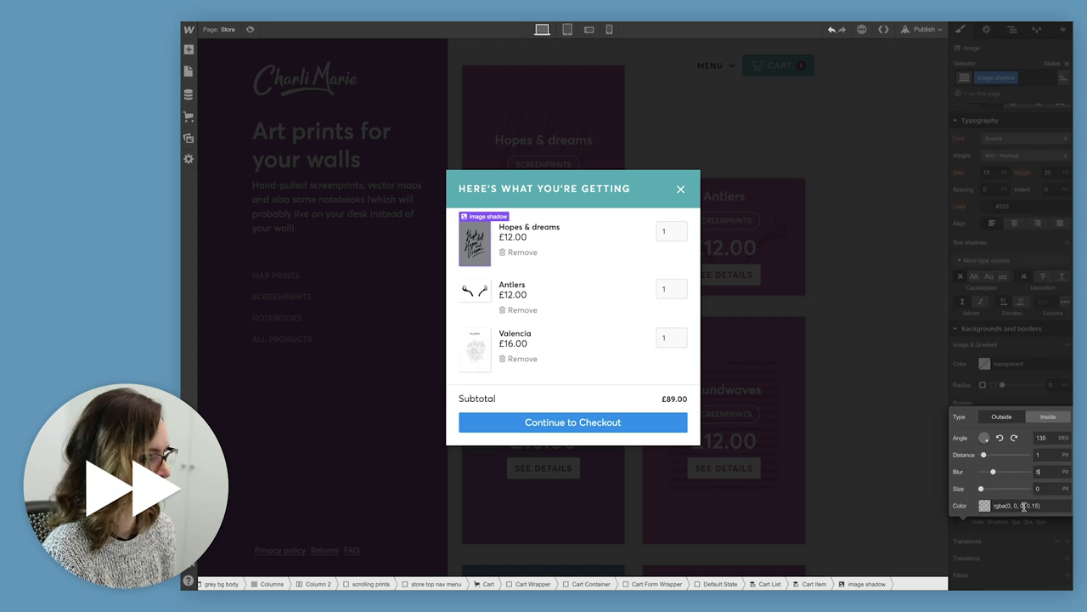
- Set the font size of All H5 Headings, used by the cart product name, to 18 px
left_click(536, 227)
left_click(1012, 30)
left_click(1048, 356)
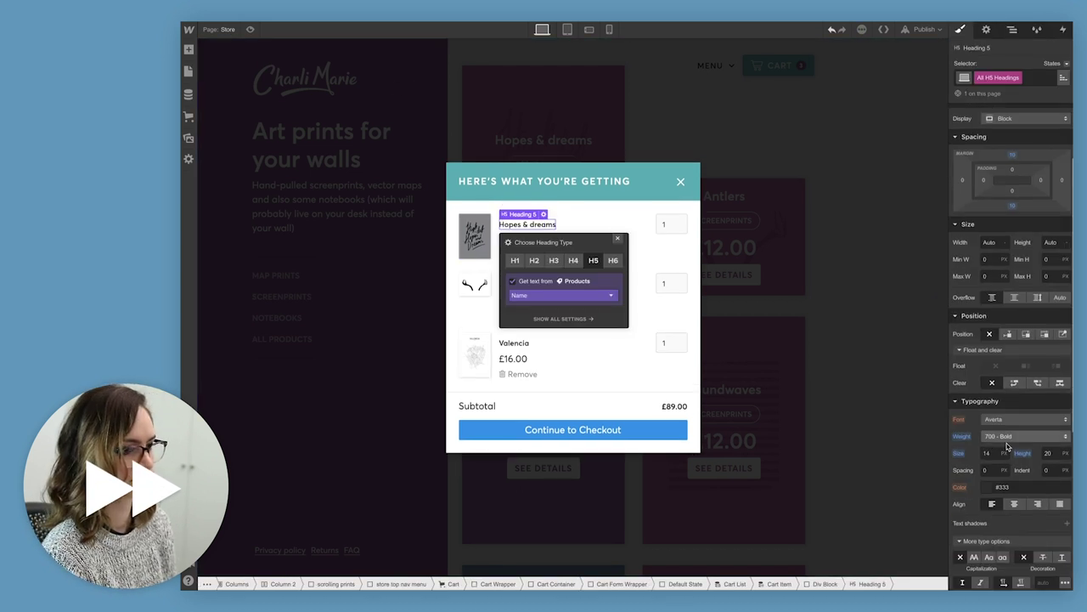
left_click(989, 453)
type("16")
key("Up")
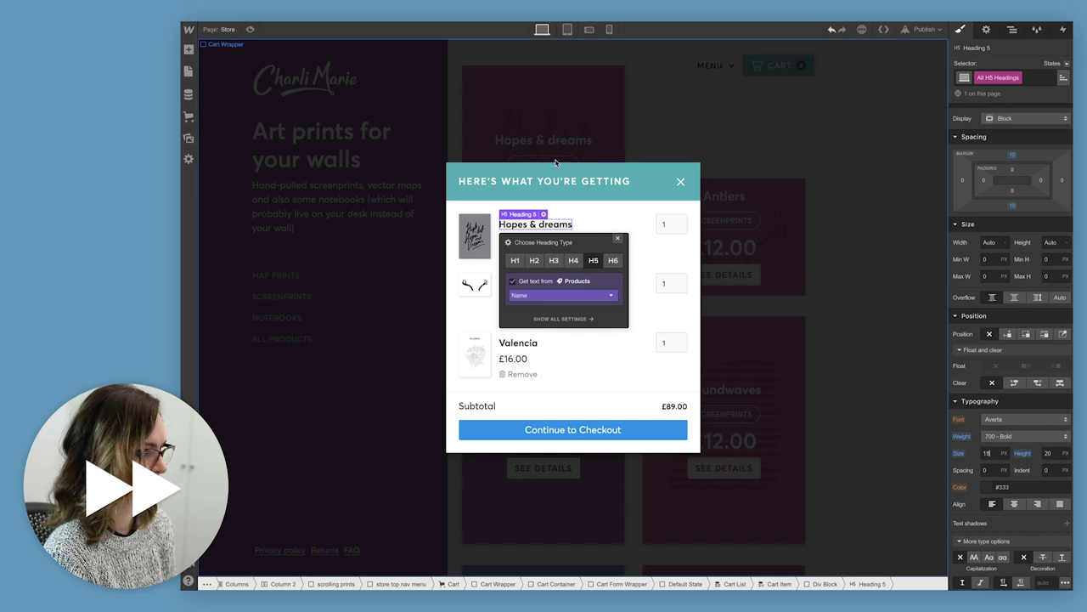
- Reduce the bottom margin of All H5 Headings and set their top margin to 0
left_click(618, 239)
left_click(1012, 206)
key("Down")
key("Down")
key("Down")
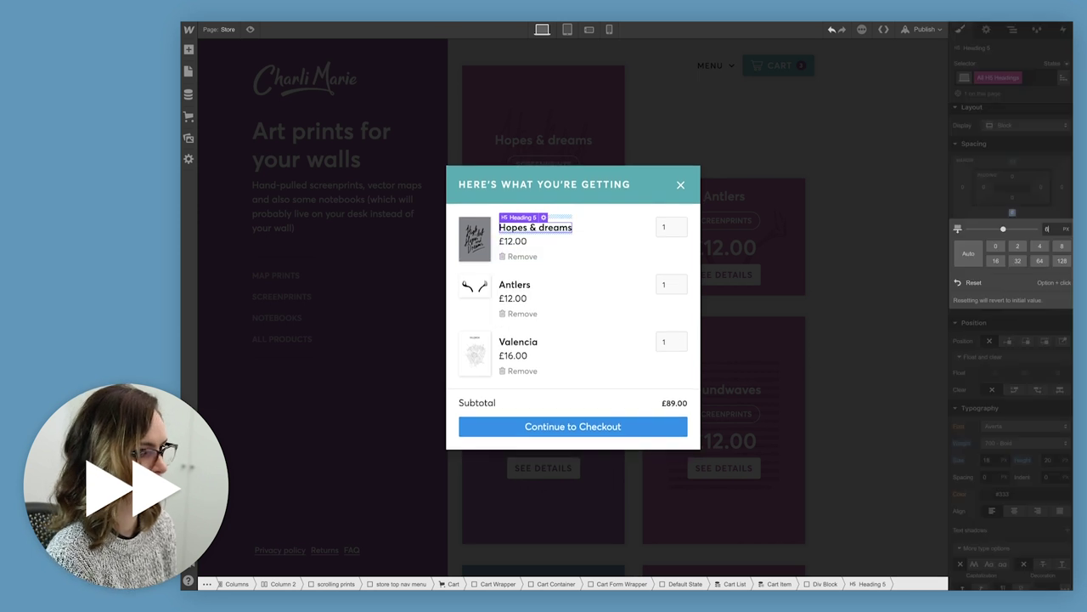
left_click(1013, 161)
type("0")
key("Return")
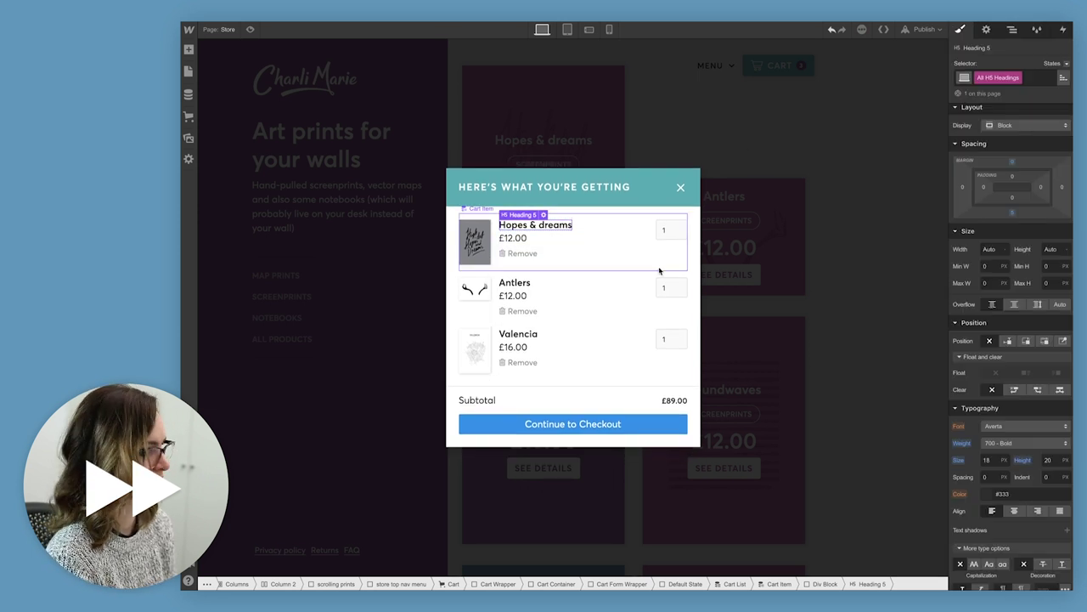
- Create the class "cart item" on the Cart Item and align its contents to the vertical centre
left_click(681, 310)
left_click(1011, 77)
type("cart item")
key("Return")
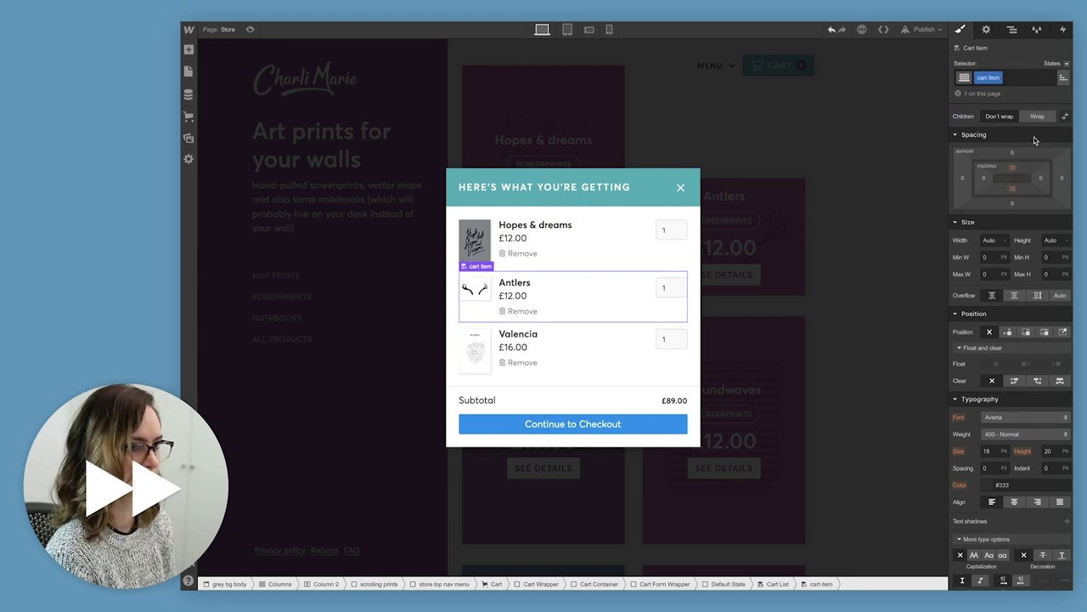
scroll(1037, 139, "up", 3)
left_click(1008, 167)
- Apply the existing class "quantity field" to the Cart Quantity input
left_click(673, 238)
left_click(1019, 77)
type("quan")
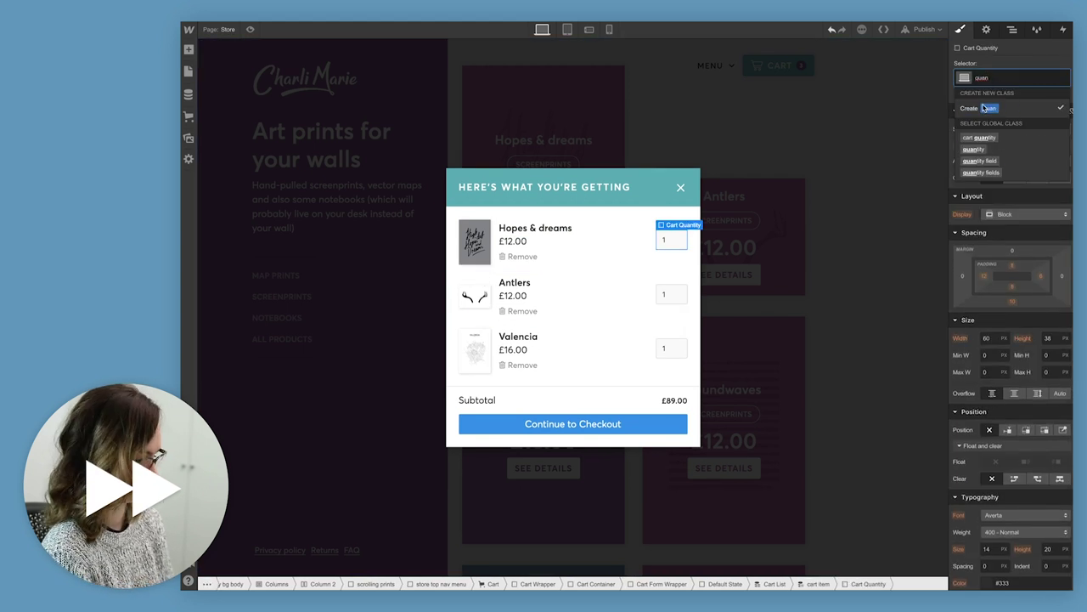
left_click(993, 162)
- Set the left padding of the cart's quantity field to 6 px
left_click(667, 349)
left_click(986, 277)
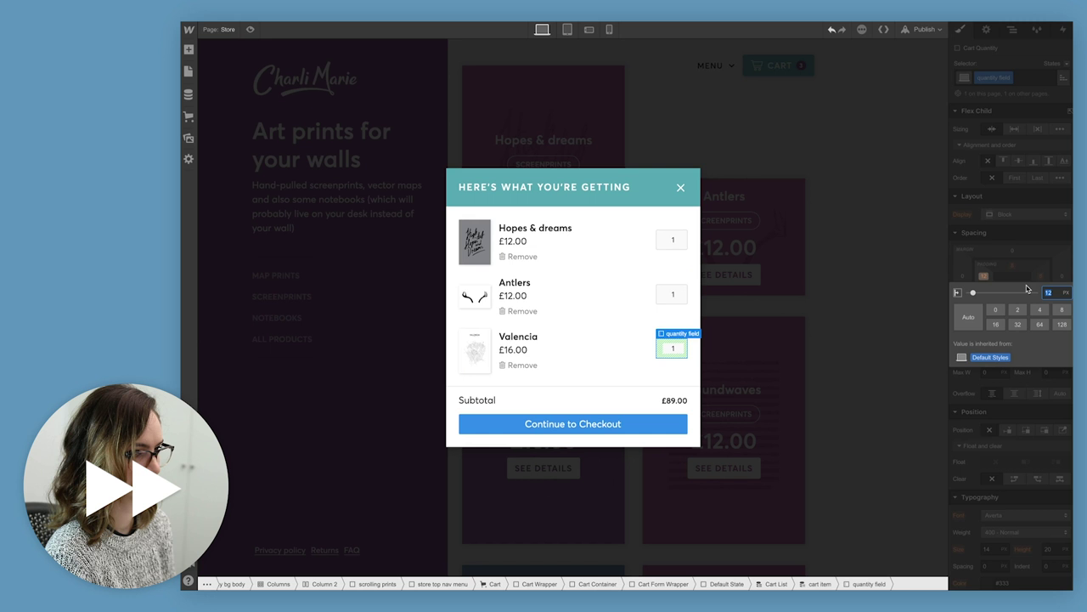
type("6")
key("Return")
left_click(672, 239)
left_click(673, 259)
left_click(674, 352)
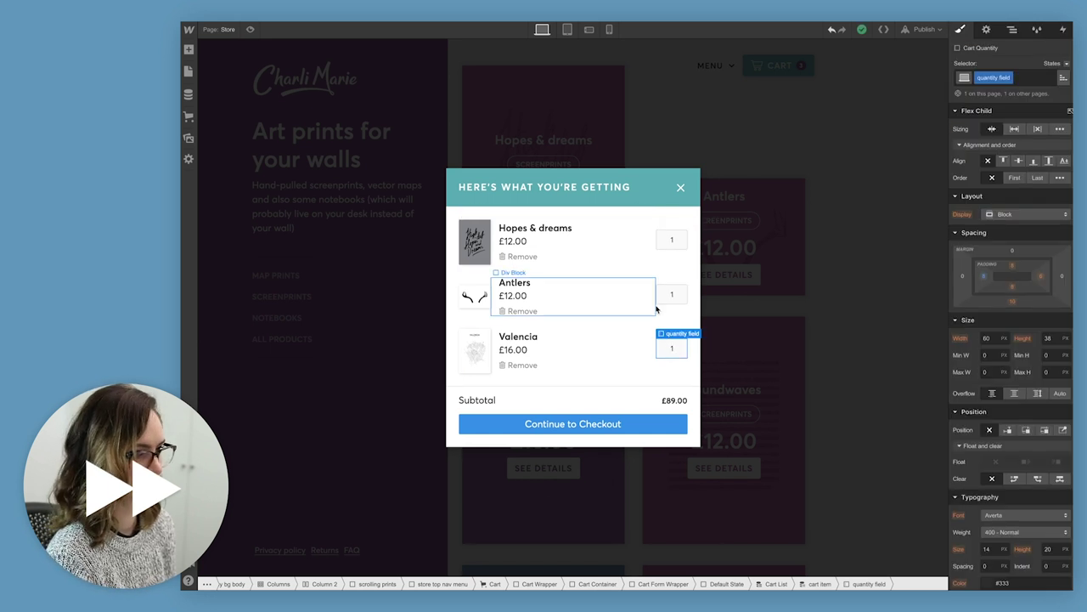
left_click(696, 308)
- Add an H6 heading after the Subtotal text in the cart footer and target the All H6 Headings tag
left_click(478, 400)
key("a")
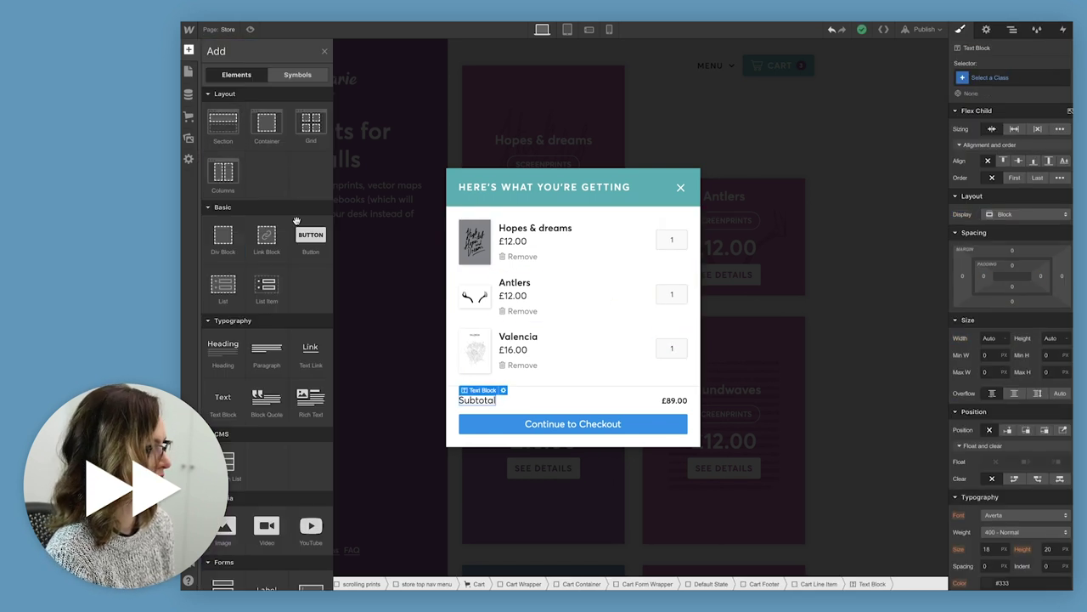
left_click(223, 353)
left_click(1006, 78)
left_click(996, 112)
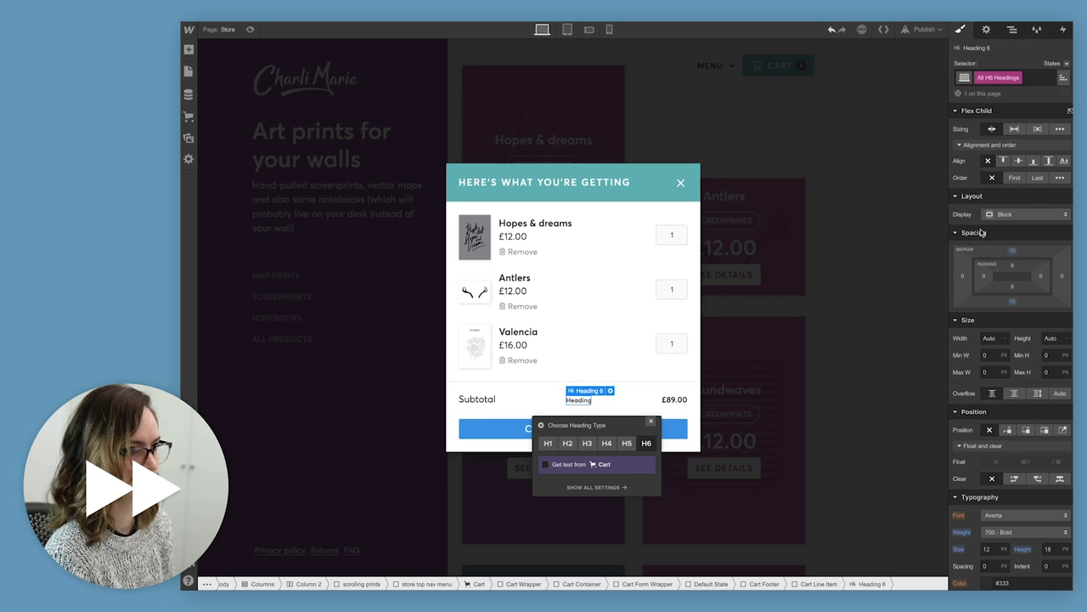
- Style All H6 Headings with a 14 px font size and all-caps text
scroll(965, 480, "down", 5)
left_click(989, 371)
type("14")
key("Return")
left_click(974, 477)
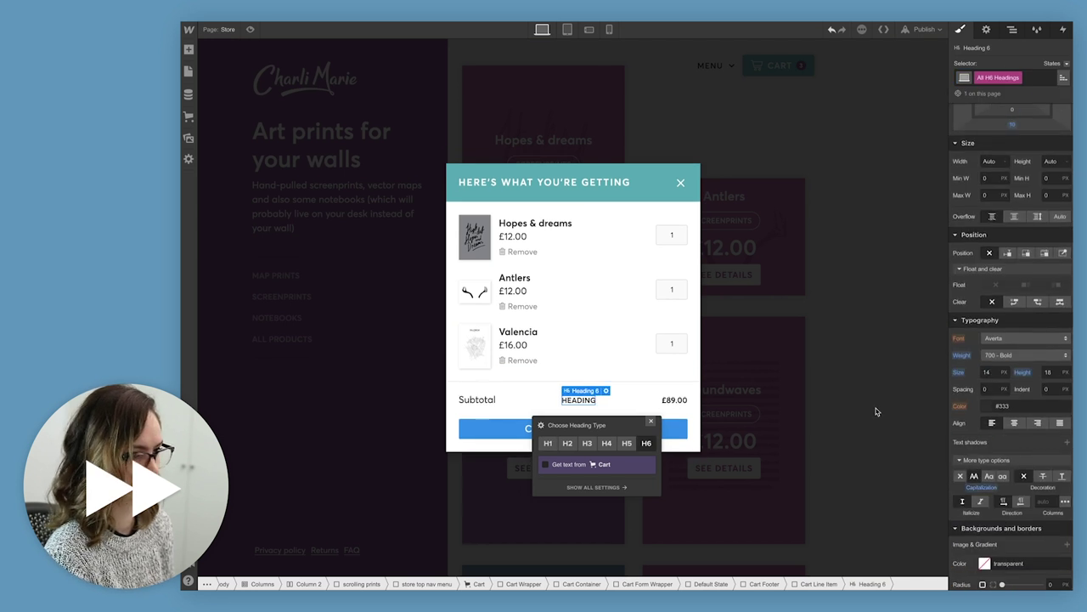
- Change the new heading's text to "Subtotal", place it first in the Cart Line Item and delete the original Subtotal text block
double_click(578, 400)
type("Subtotal")
left_click(1012, 30)
left_click_drag(1033, 481, 1035, 458)
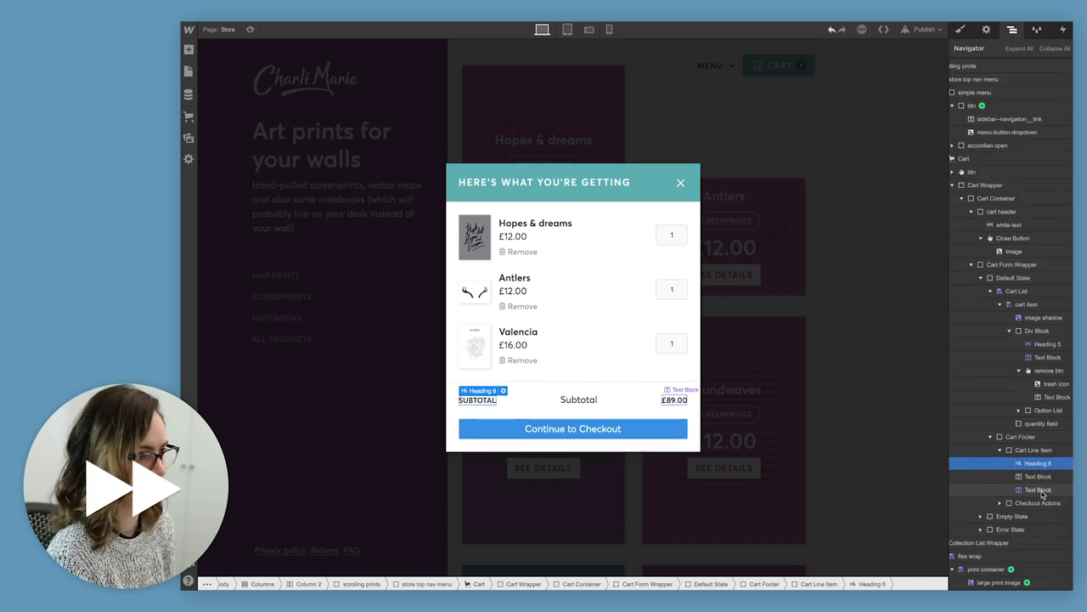
left_click(1038, 478)
key("Delete")
- Apply the existing class "smaller price" to the subtotal amount
left_click(961, 29)
left_click(1002, 78)
type("price")
left_click(988, 144)
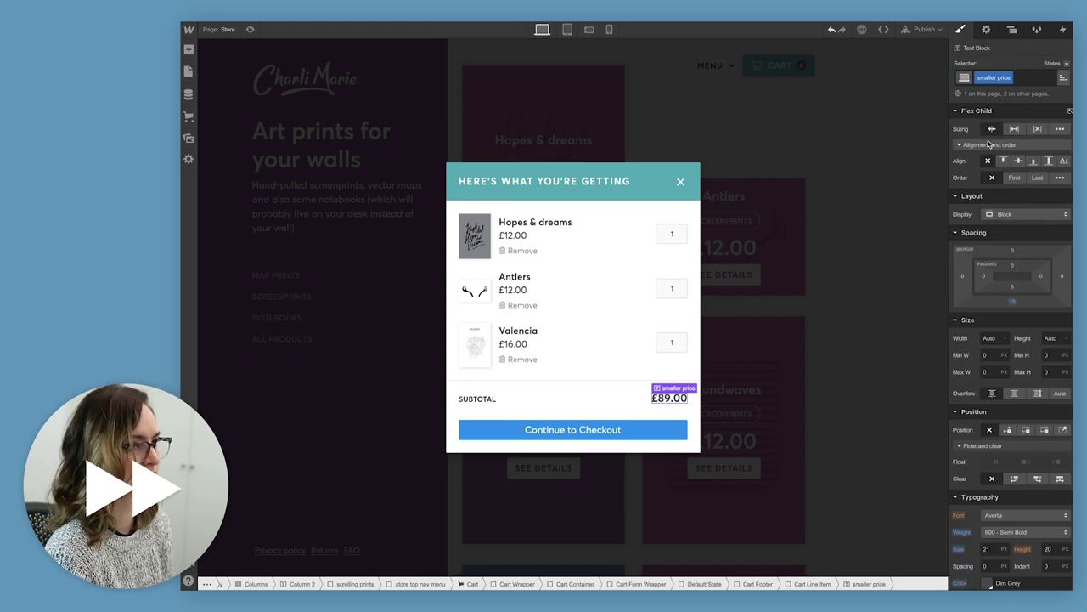
- Apply the class "btn" and the combo class "btn--teal" to the Continue to Checkout button
left_click(624, 430)
left_click(1011, 79)
type("btn")
key("Return")
left_click(1012, 77)
type("teal")
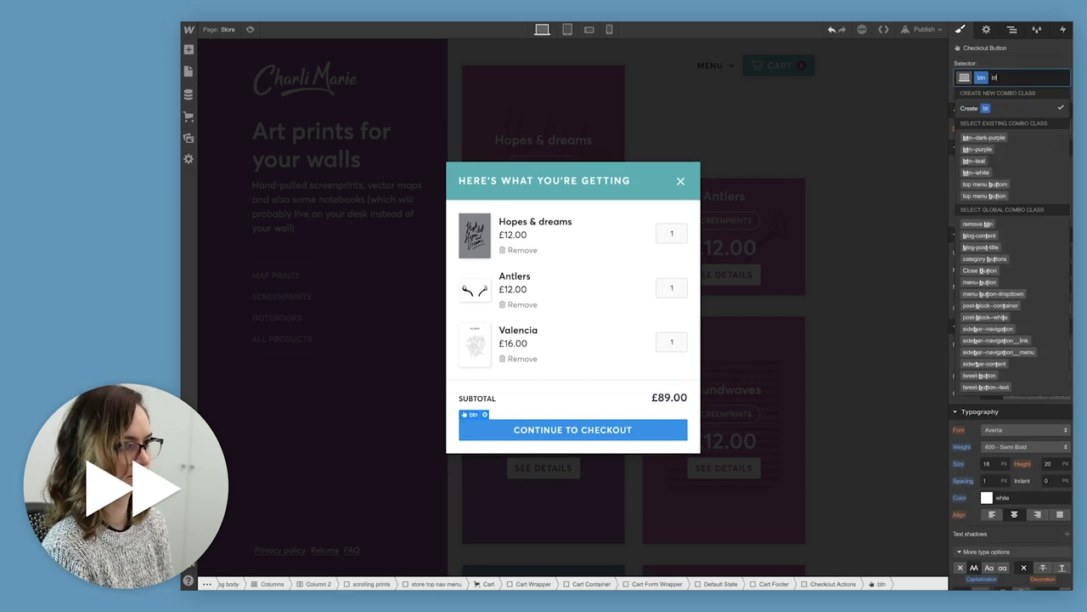
key("Return")
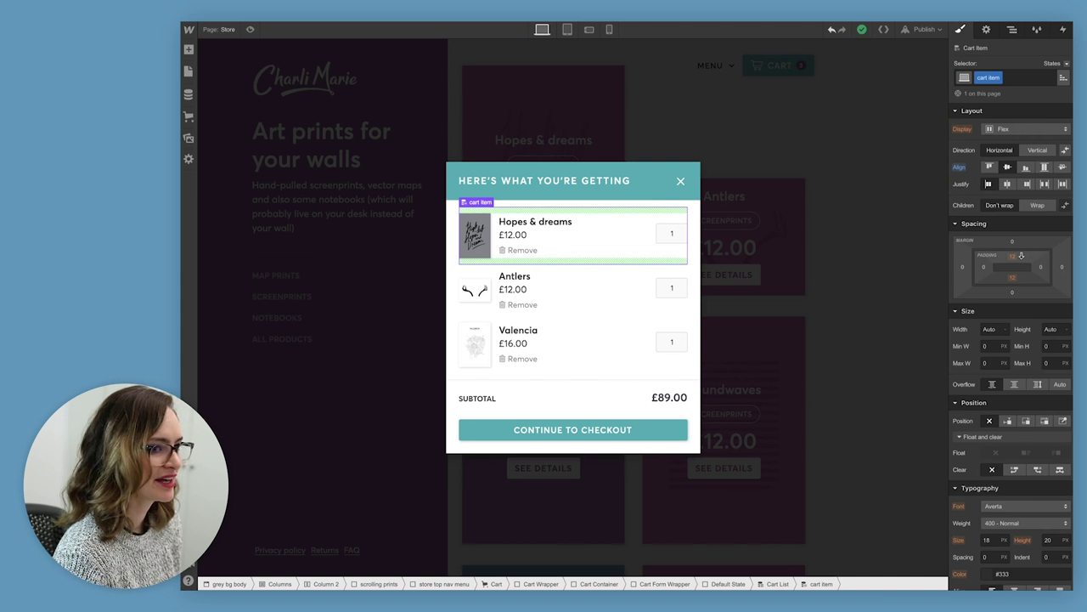
- Increase the top and bottom padding of the cart item
left_click_drag(1021, 255, 1020, 277)
left_click(883, 287)
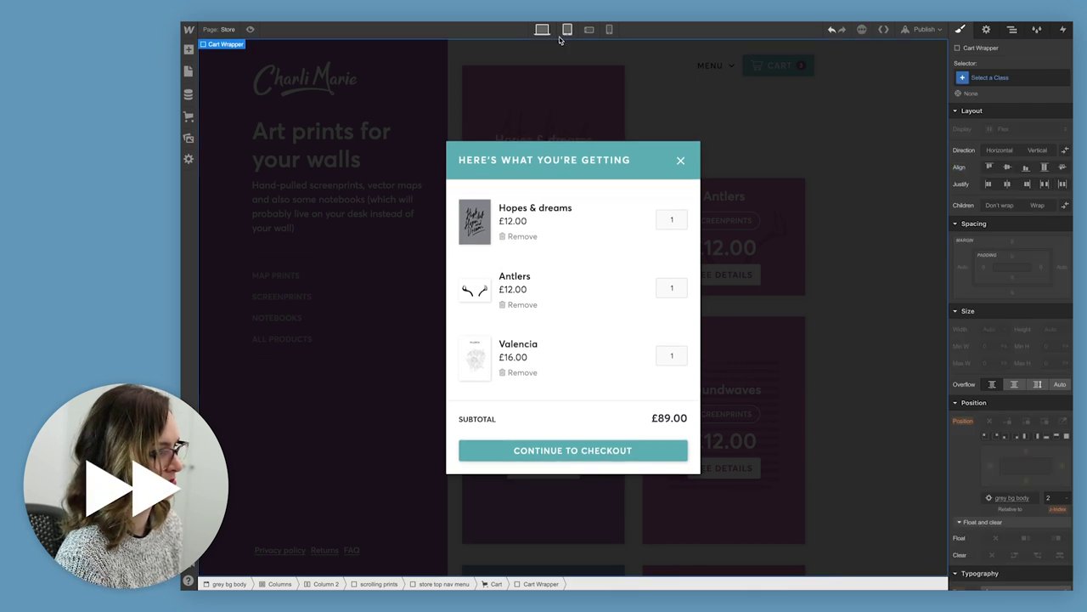
- In the mobile landscape layout, create the class "cart wrapper" on the Cart Wrapper and set its z-index to 5
left_click(589, 29)
left_click(586, 166)
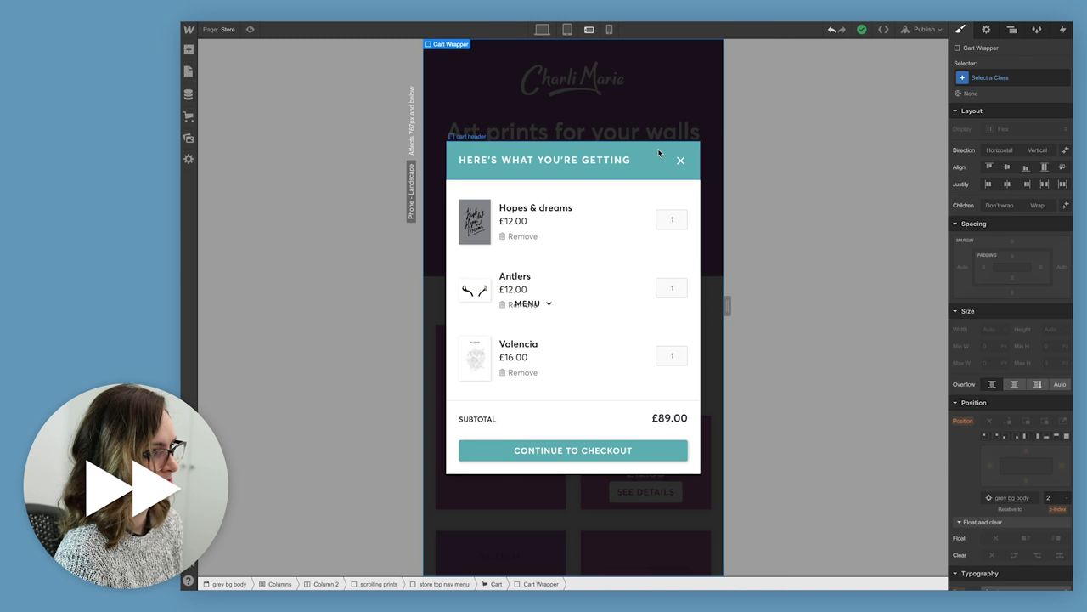
left_click(1012, 29)
left_click(987, 185)
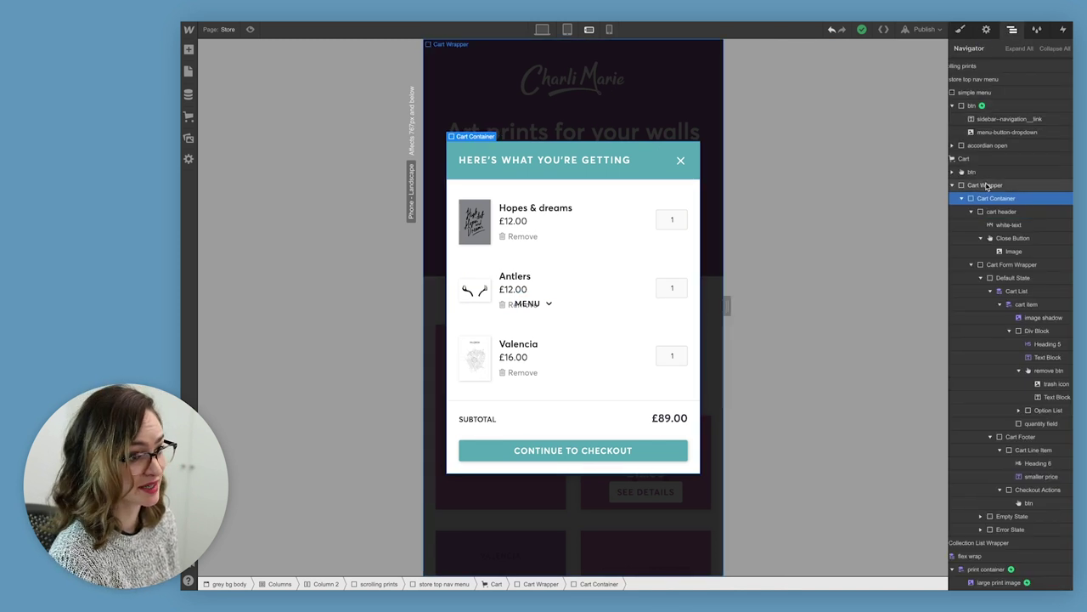
left_click(961, 30)
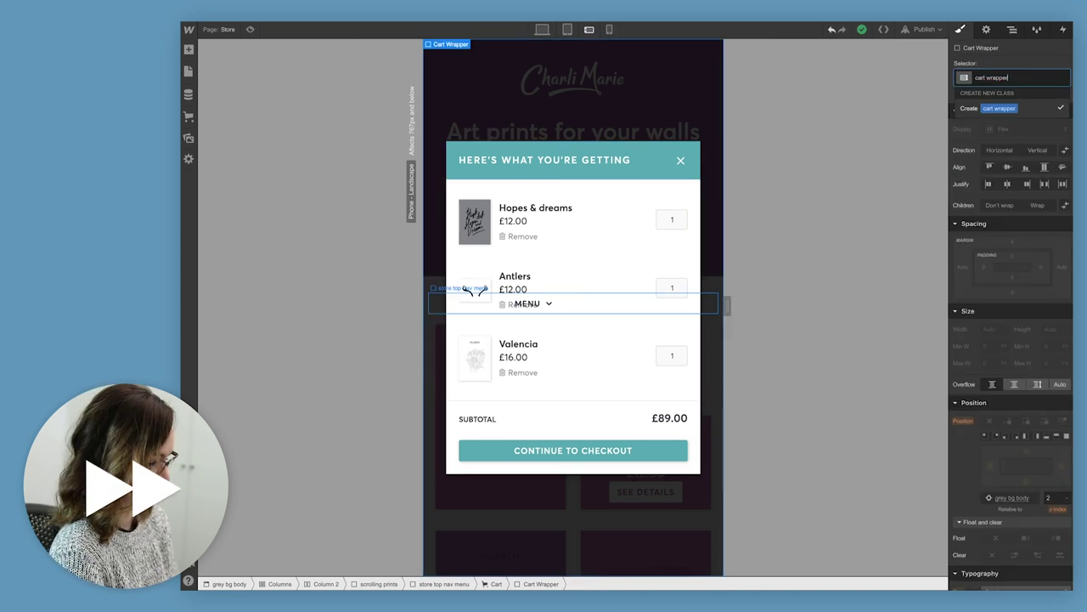
scroll(981, 363, "down", 1)
left_click(1051, 408)
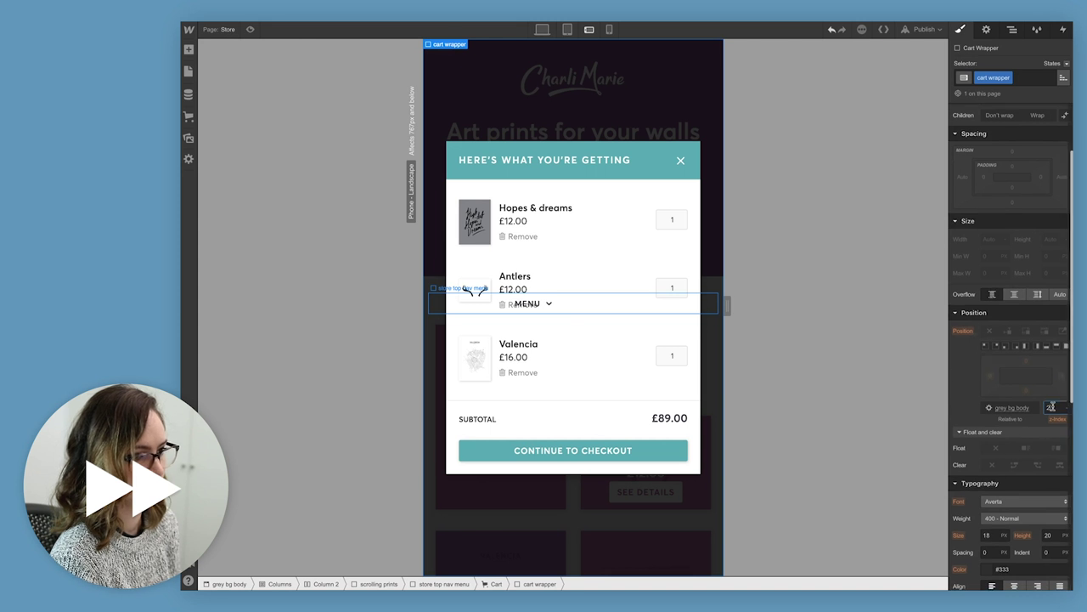
type("5")
key("Return")
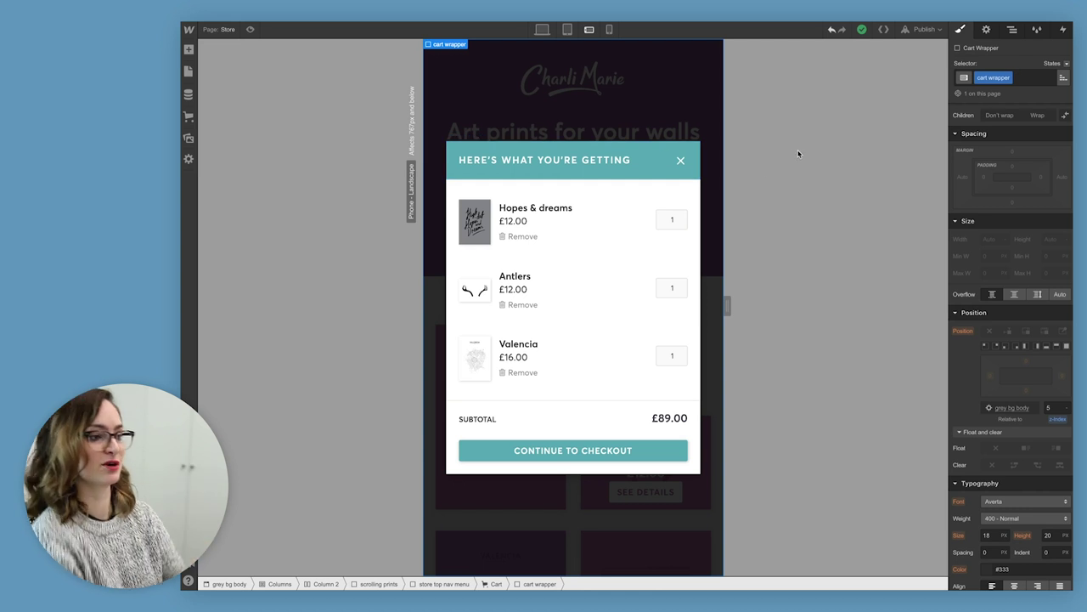
- Check the cart modal in the mobile portrait layout, and preview it in mobile landscape
left_click(609, 29)
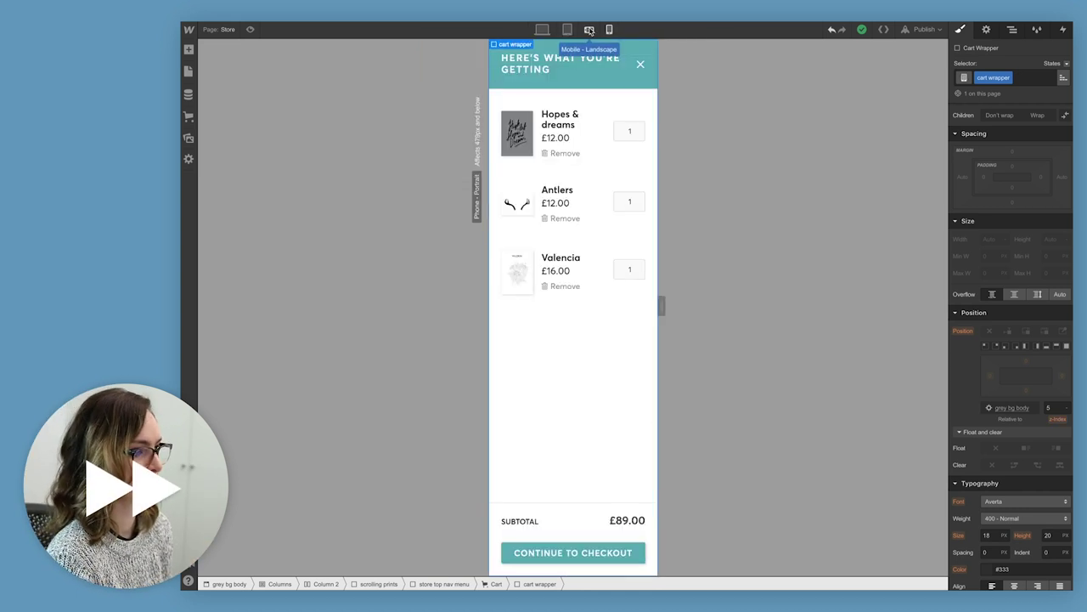
left_click(249, 29)
left_click(697, 65)
left_click(655, 400)
left_click(646, 30)
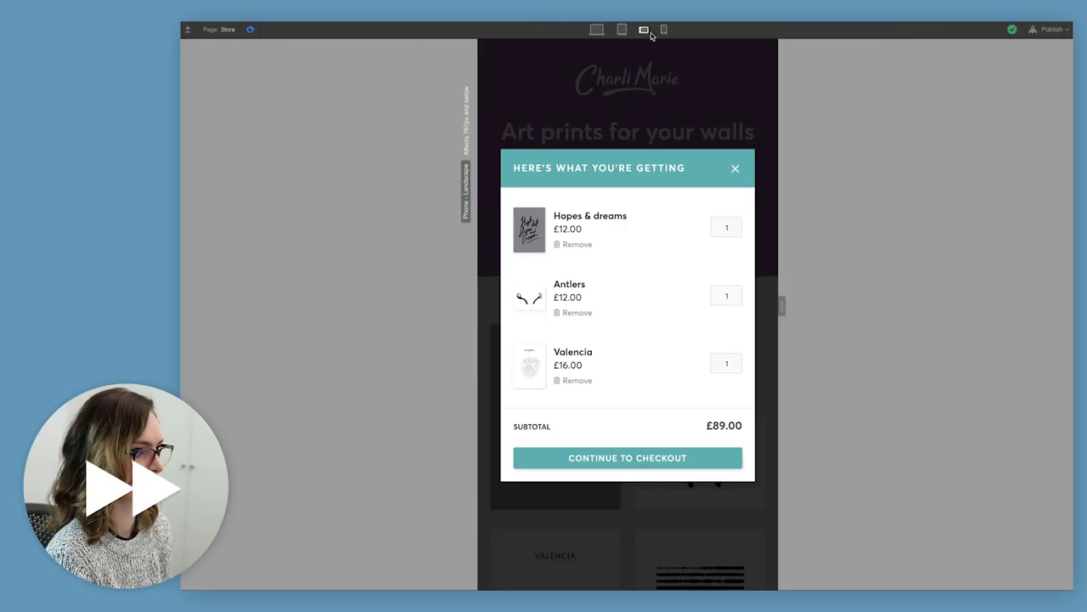
- Close the cart modal and preview the store page in the desktop layout
left_click(736, 168)
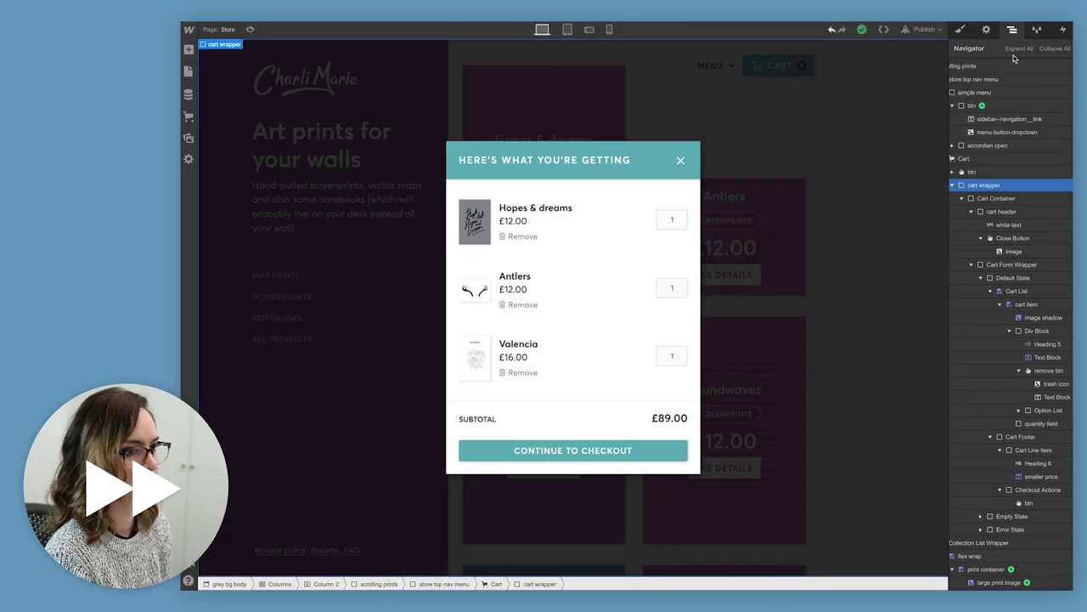
left_click(249, 29)
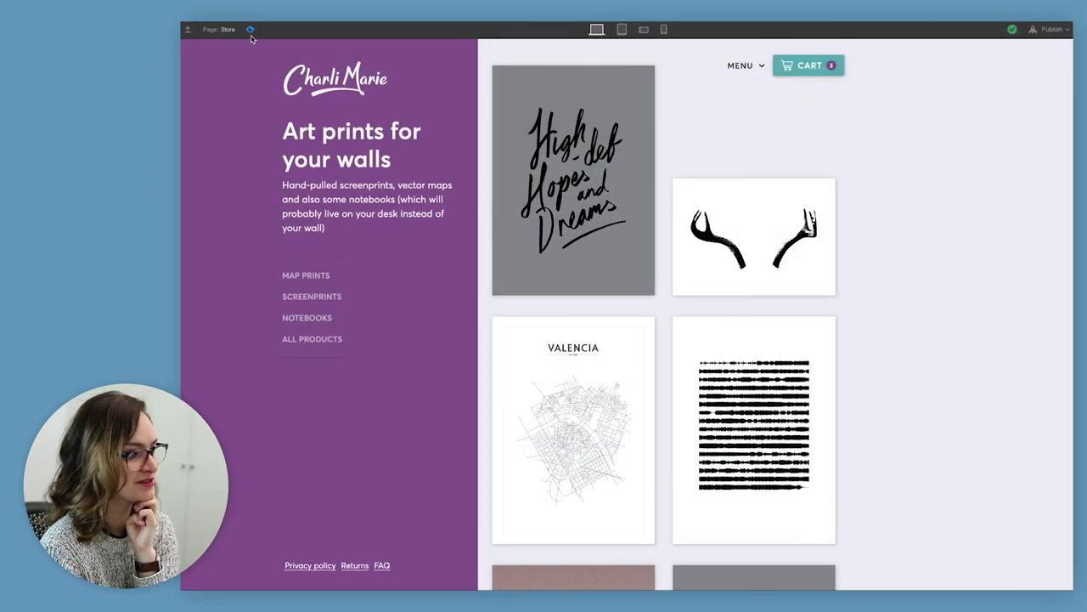
left_click(249, 30)
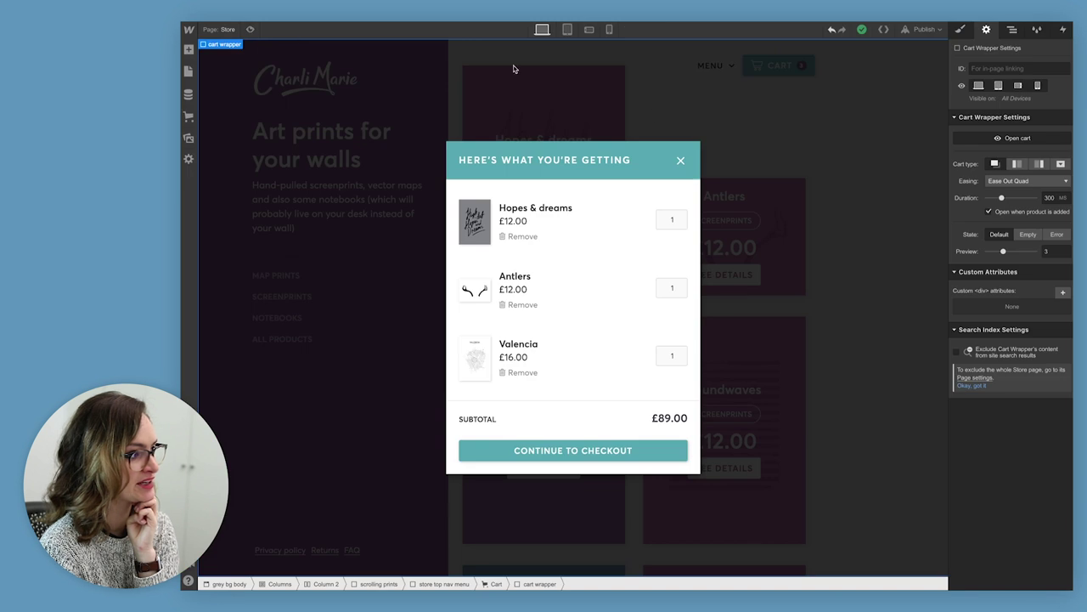
- Examine the cart's Empty and Error states, including the Quantity not available, Checkout disabled and General error messages
left_click(1029, 238)
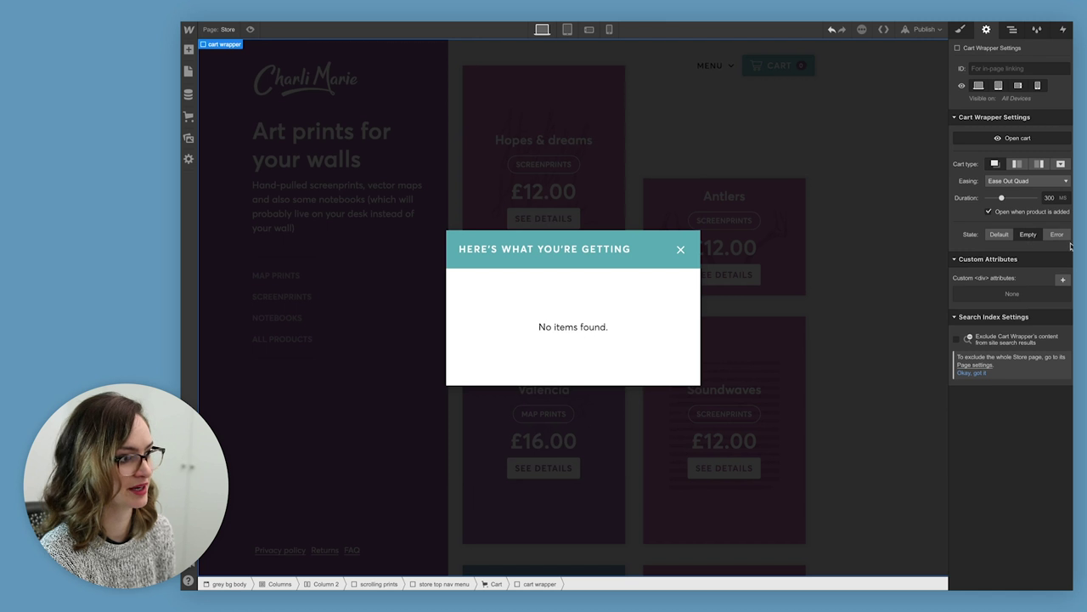
left_click(1059, 239)
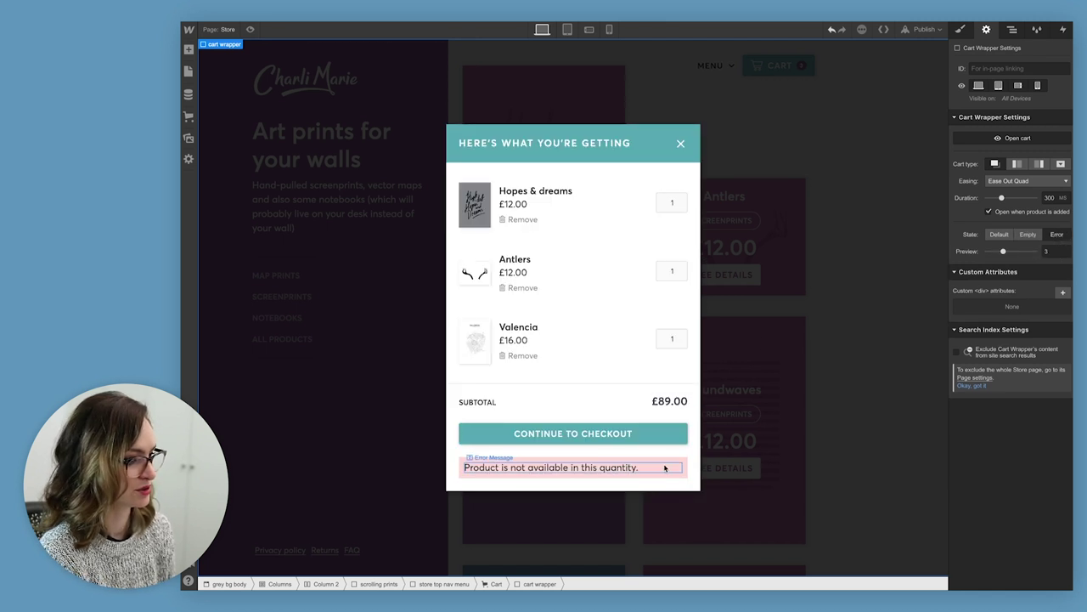
left_click(625, 470)
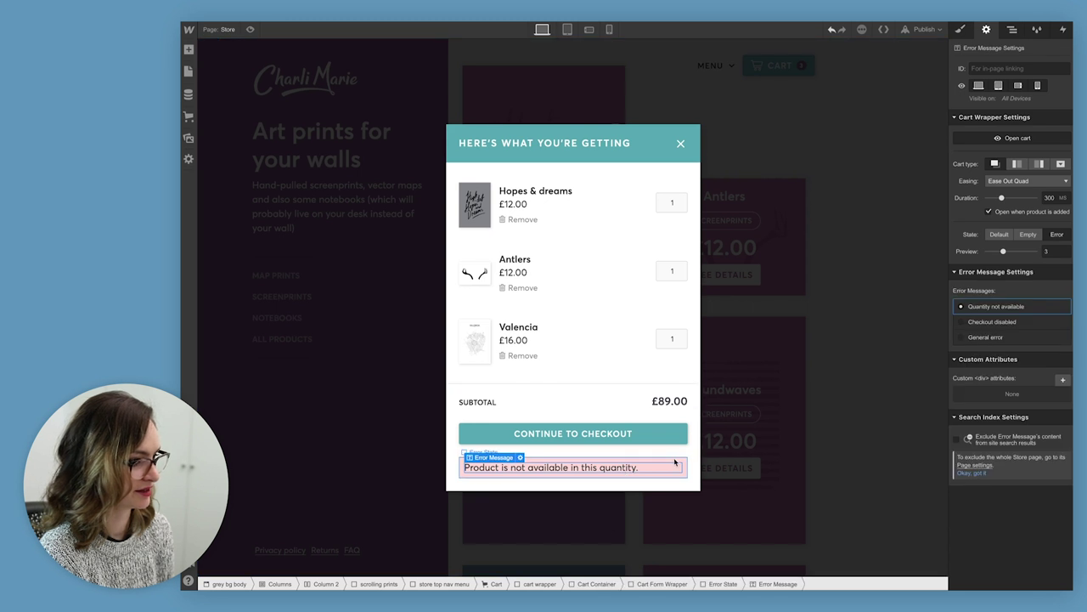
double_click(624, 470)
left_click(517, 414)
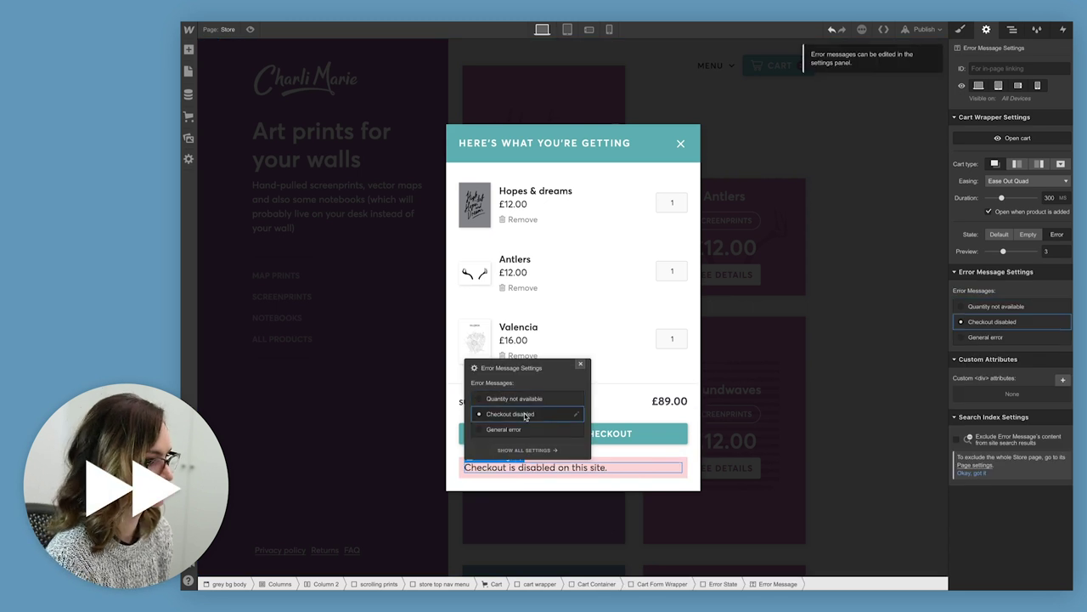
left_click(517, 430)
left_click(515, 400)
- Create the class "error state cart" on the cart's Error State and centre-align its text
left_click(648, 475)
left_click(961, 30)
left_click(1018, 77)
type("error state cart")
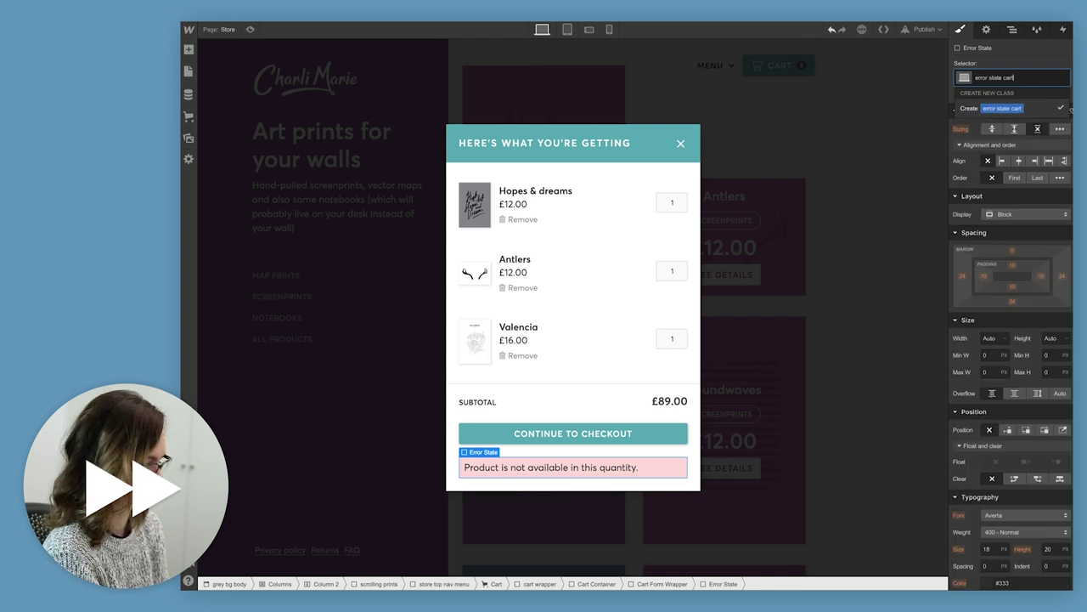
key("Return")
scroll(1008, 510, "down", 3)
left_click(1015, 462)
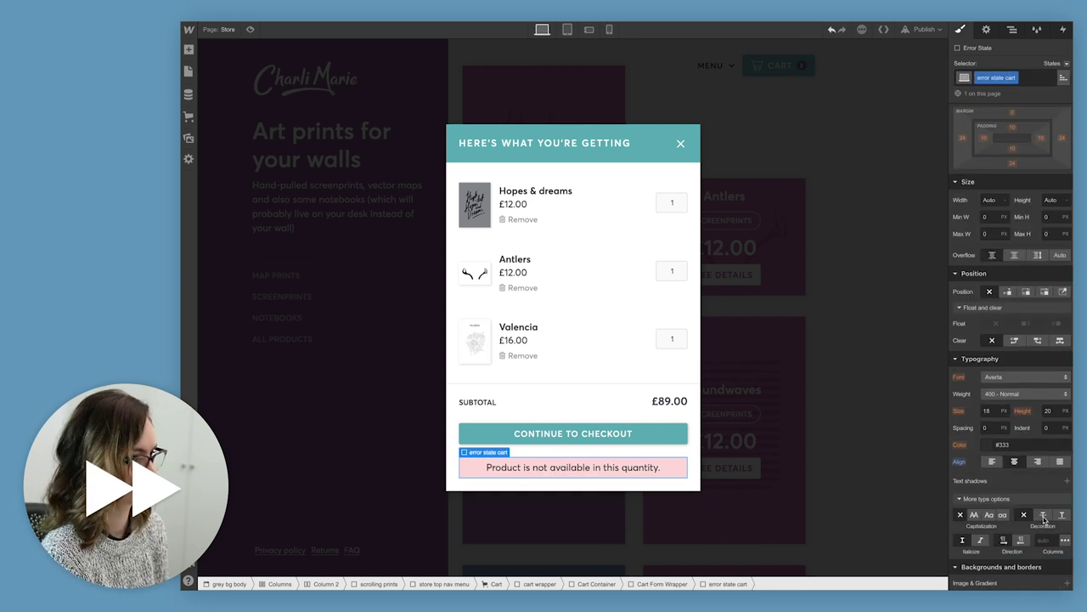
scroll(1046, 522, "down", 5)
left_click(807, 398)
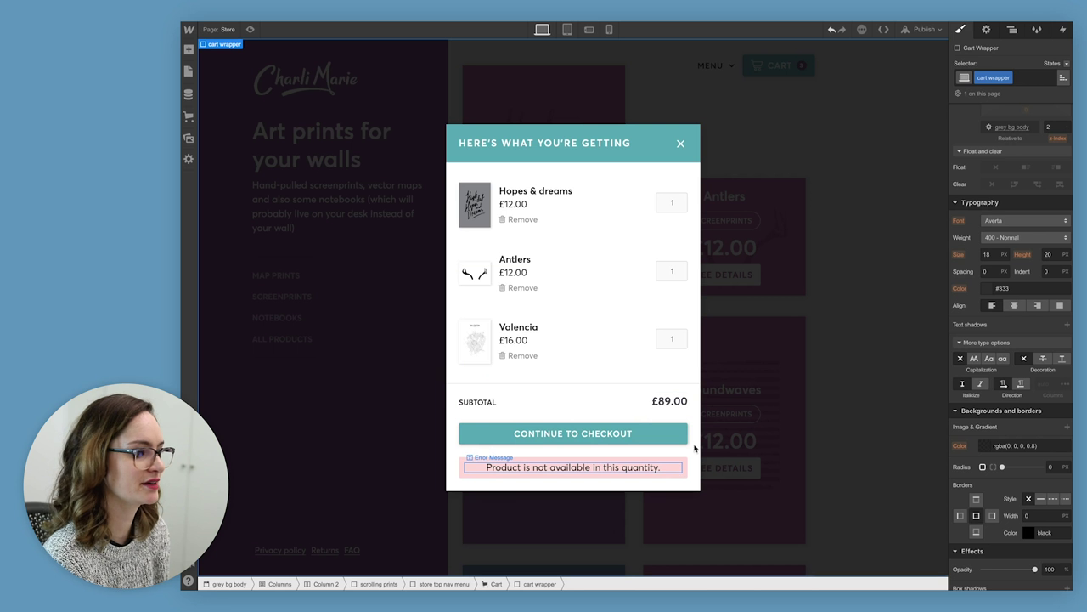
- Show the cart's Empty state and select its "No items found." text block
left_click(681, 469)
left_click(987, 30)
left_click(1028, 234)
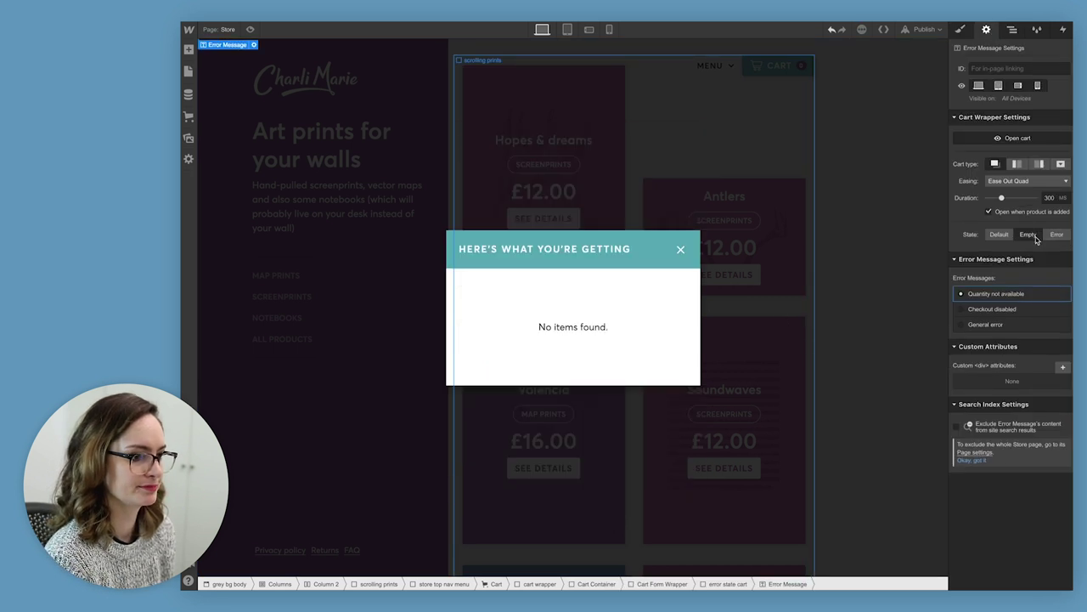
left_click(594, 328)
left_click(1014, 34)
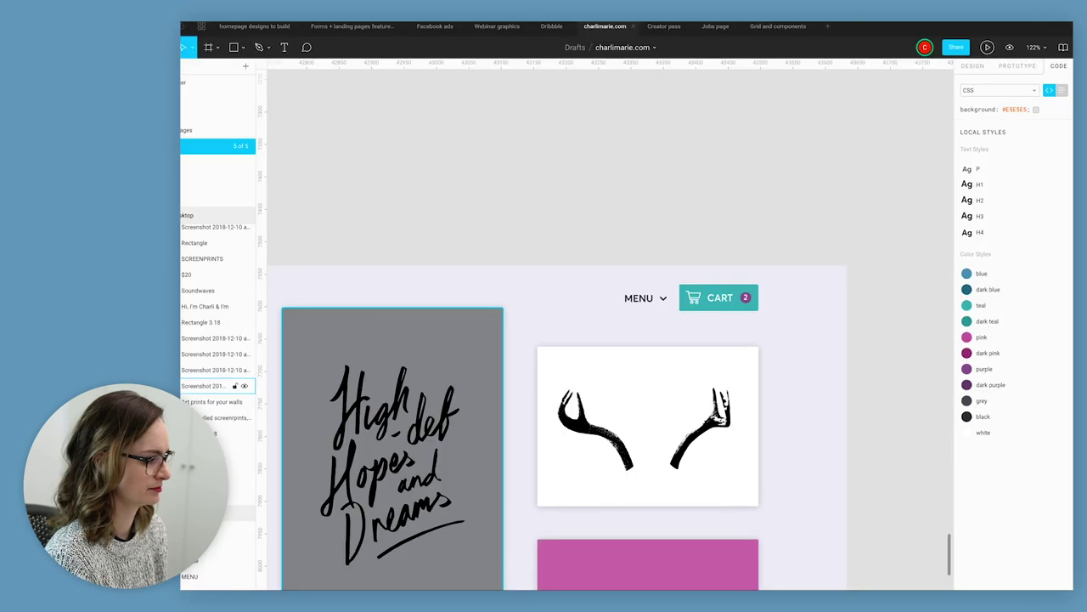
- Switch to Figma and draw a 143 × 175 rectangle above the desktop frame, with a dashed stroke and no fill
scroll(595, 340, "down", 5)
left_click(234, 47)
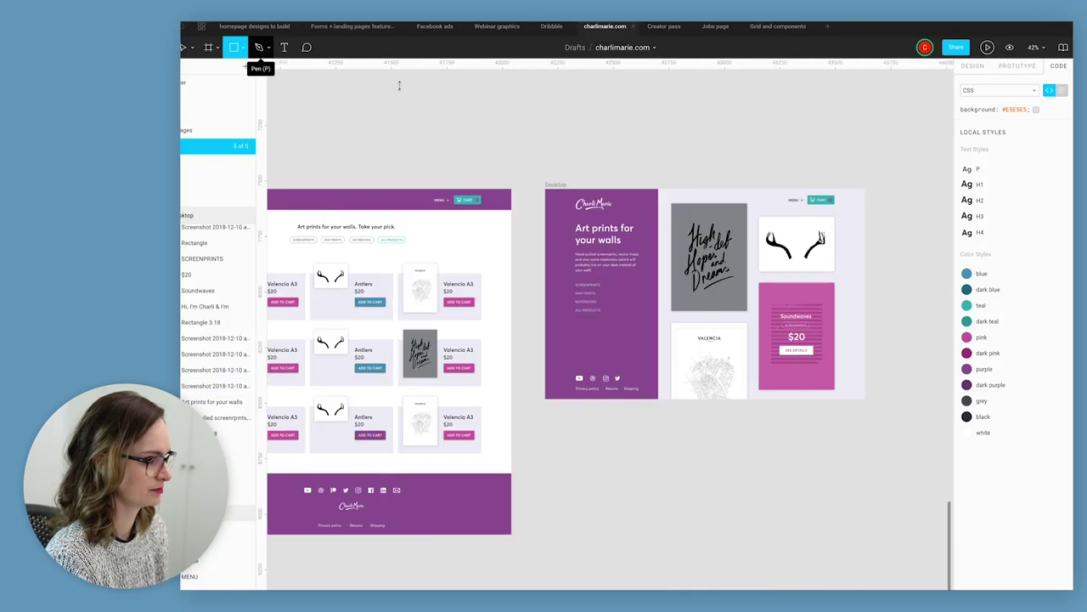
left_click_drag(578, 110, 611, 153)
left_click(967, 240)
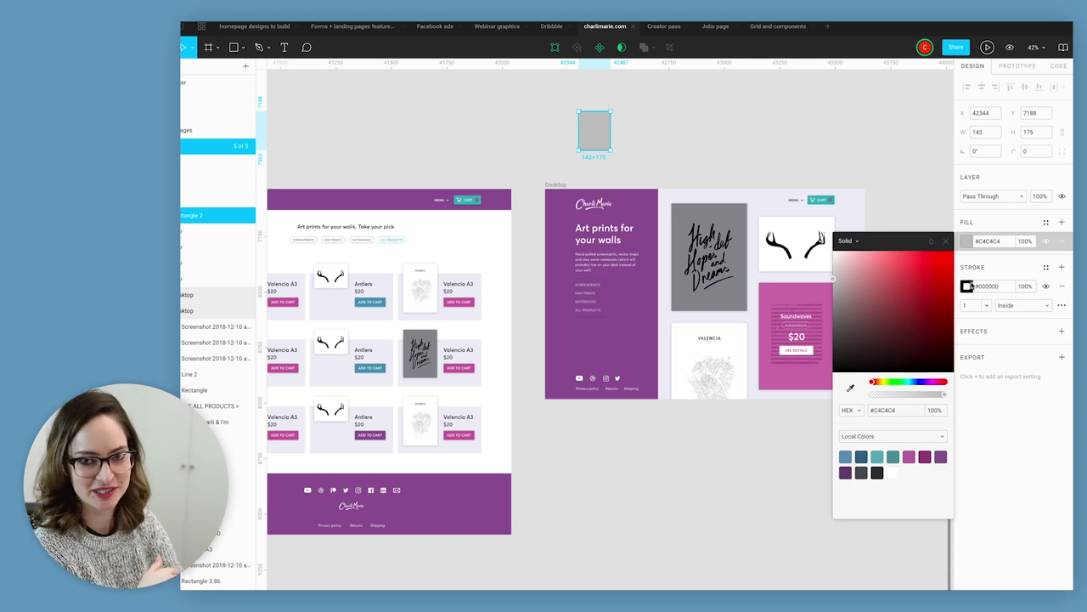
left_click(1062, 305)
left_click(1062, 241)
left_click(673, 130)
- Adjust the rectangle's dash pattern and set its stroke colour to #50505A
scroll(674, 130, "up", 5)
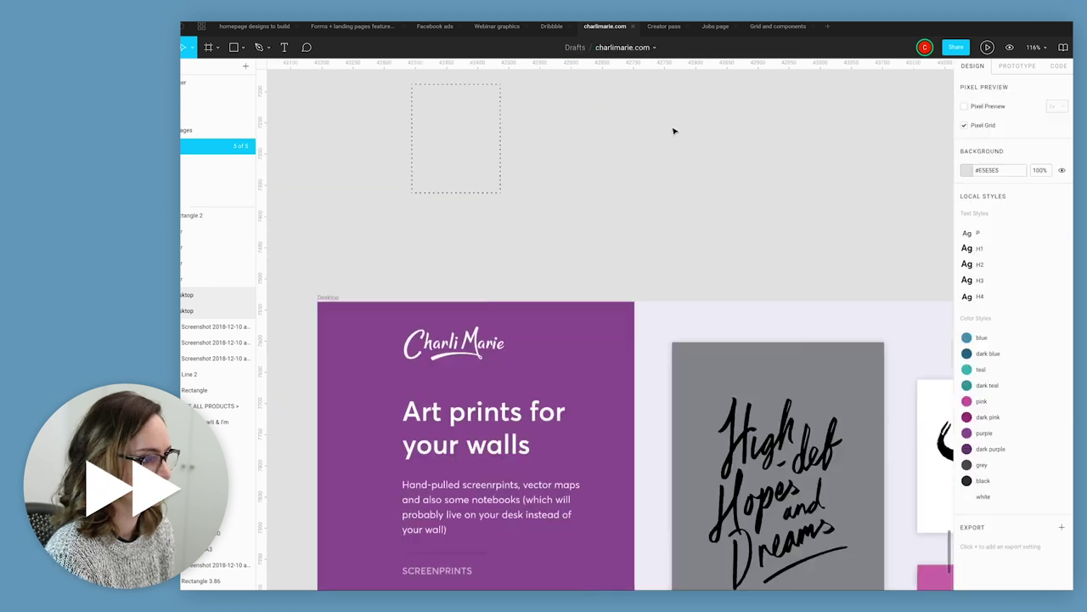
scroll(674, 130, "up", 2)
left_click(613, 241)
left_click(1061, 286)
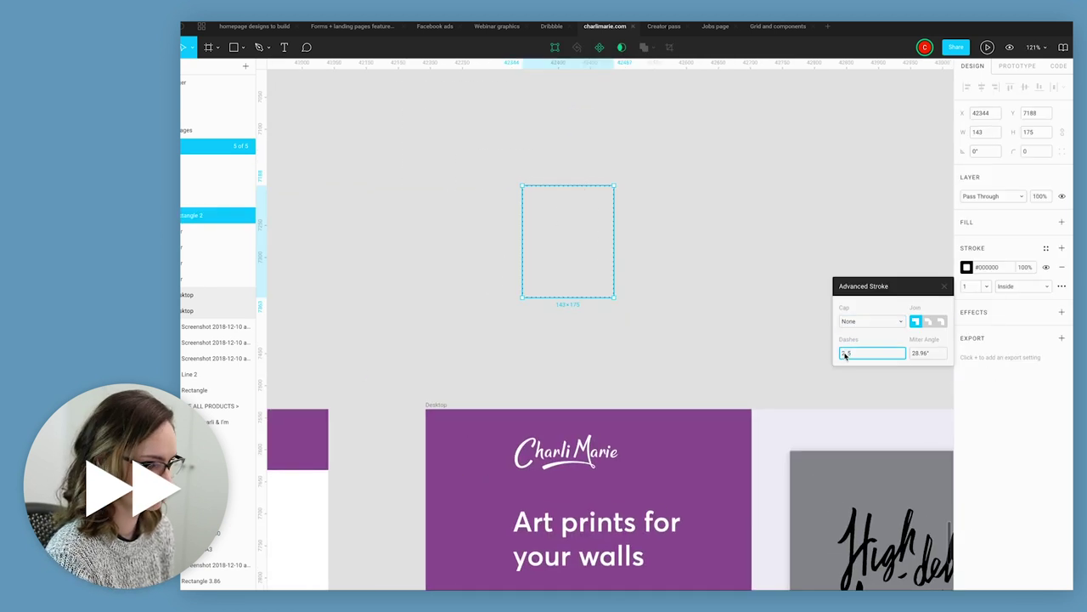
left_click(988, 267)
type("50505A")
- Export the dashed rectangle as an SVG file into the Dropbox folder
left_click(1062, 338)
left_click(1039, 357)
left_click(1037, 387)
left_click(1015, 376)
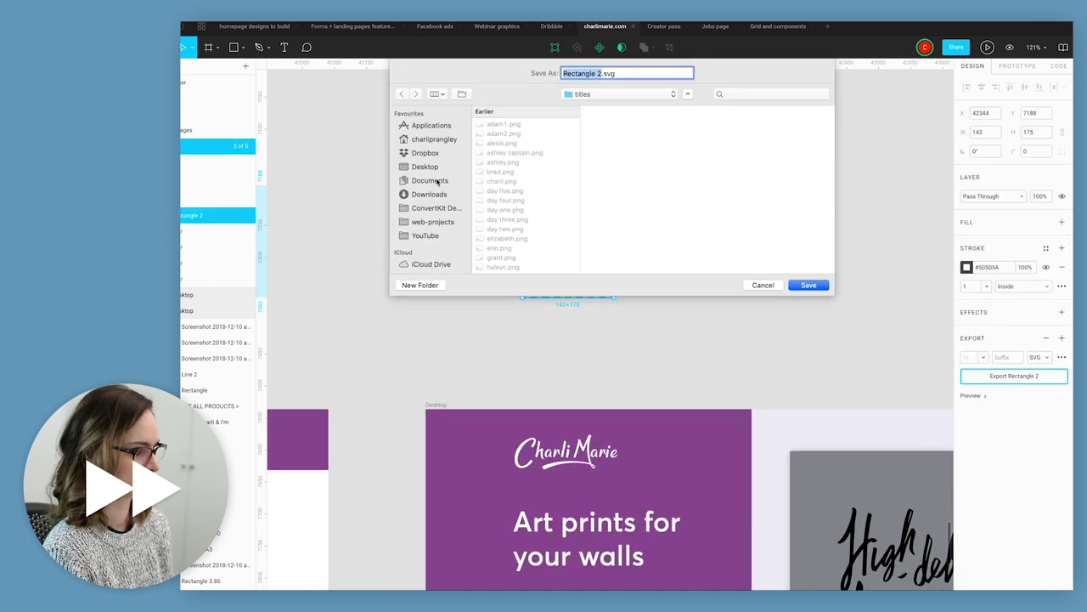
left_click(426, 153)
left_click(511, 124)
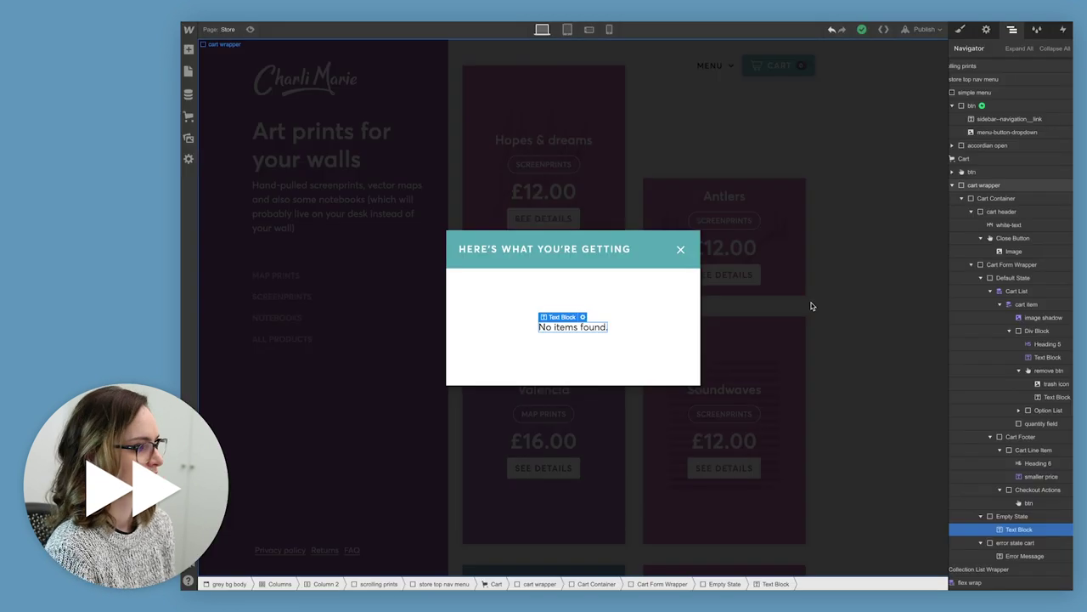
- Switch to Webflow and insert the dashed rectangle SVG as an image before the "No items found." text in the cart's Empty State
key("p")
key("a")
left_click_drag(224, 522, 608, 327)
left_click_drag(270, 168, 271, 170)
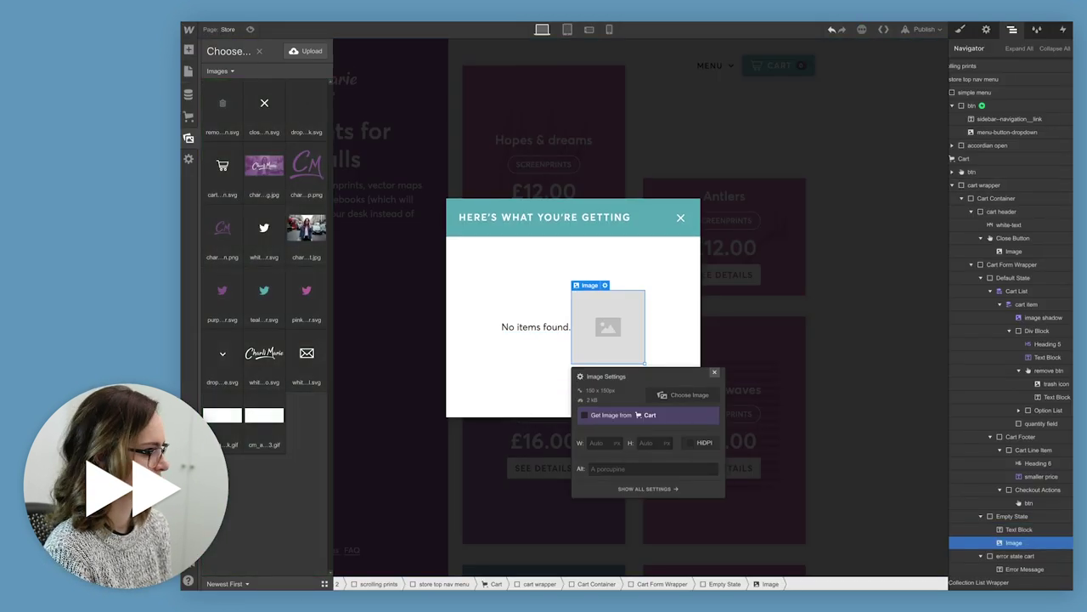
left_click(224, 106)
left_click(687, 399)
left_click(687, 397)
left_click(714, 372)
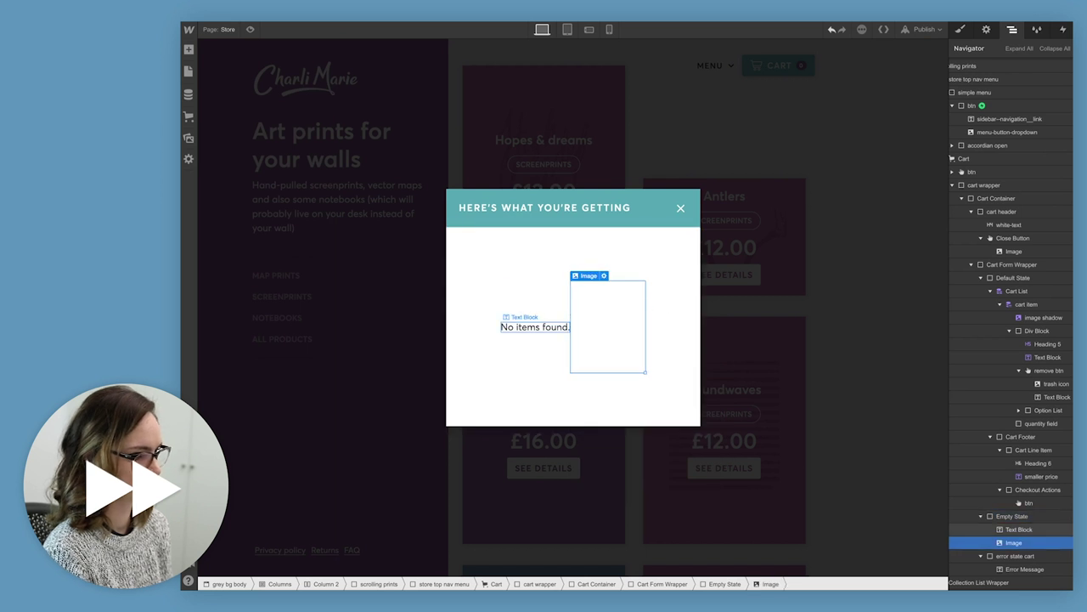
left_click_drag(1014, 543, 1016, 524)
- Create the class "empty cart" on the Empty State and set its flex direction to vertical
left_click(1012, 516)
key("s")
left_click(997, 79)
type("empty cart")
key("Return")
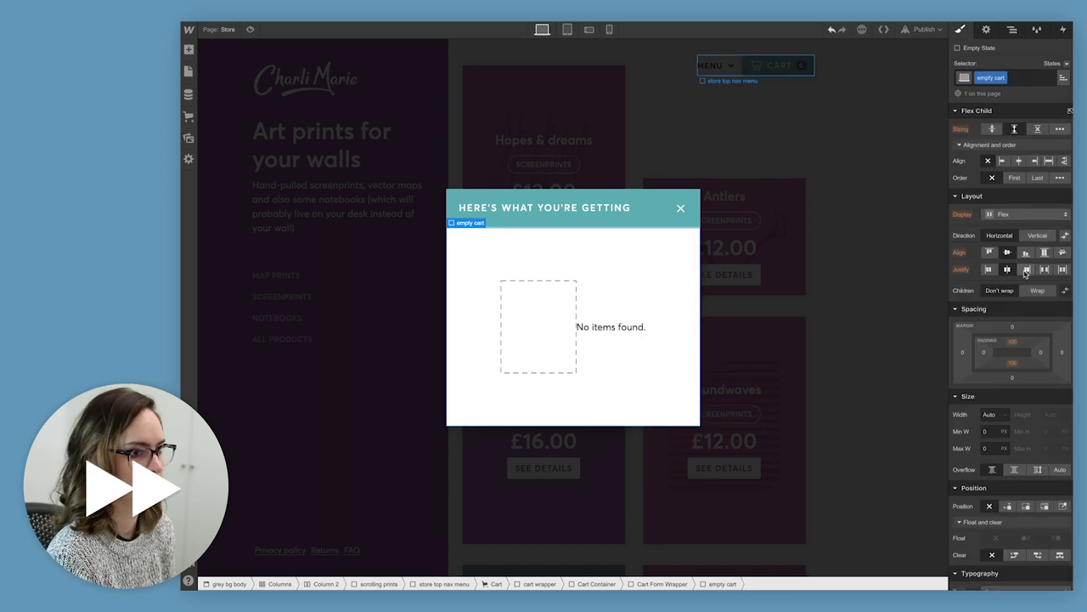
left_click(1037, 235)
- Create the class "missing print" on the dashed rectangle image
left_click(600, 306)
left_click(1011, 78)
type("missing print")
key("Return")
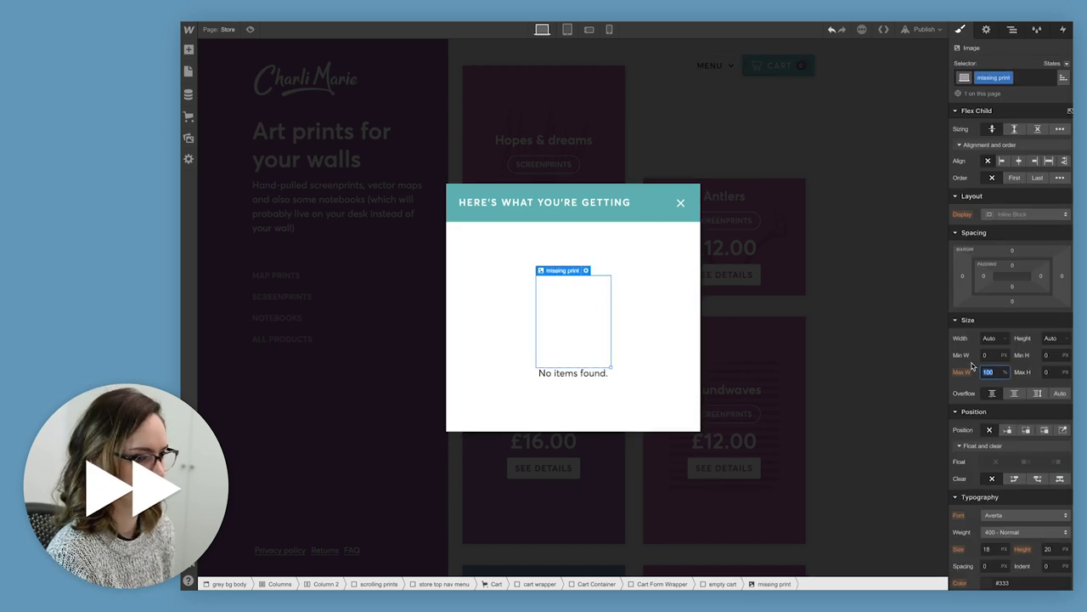
- Try to resize the missing print image with a maximum width of 80% and image widths of 150 and 90 px
left_click(991, 338)
type("auto")
left_click(586, 271)
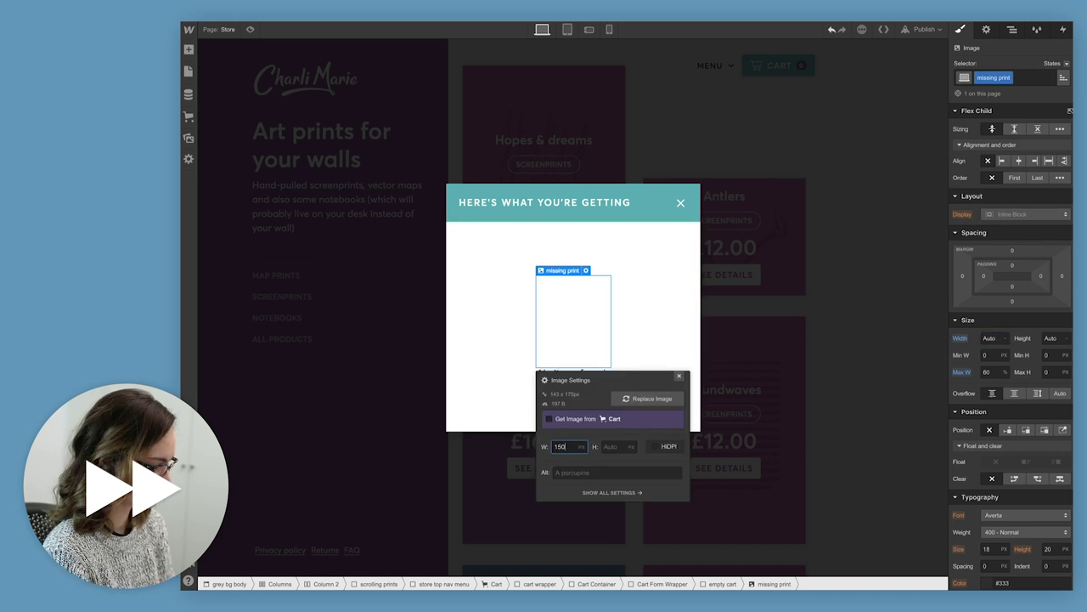
left_click(669, 344)
left_click(590, 314)
left_click(586, 270)
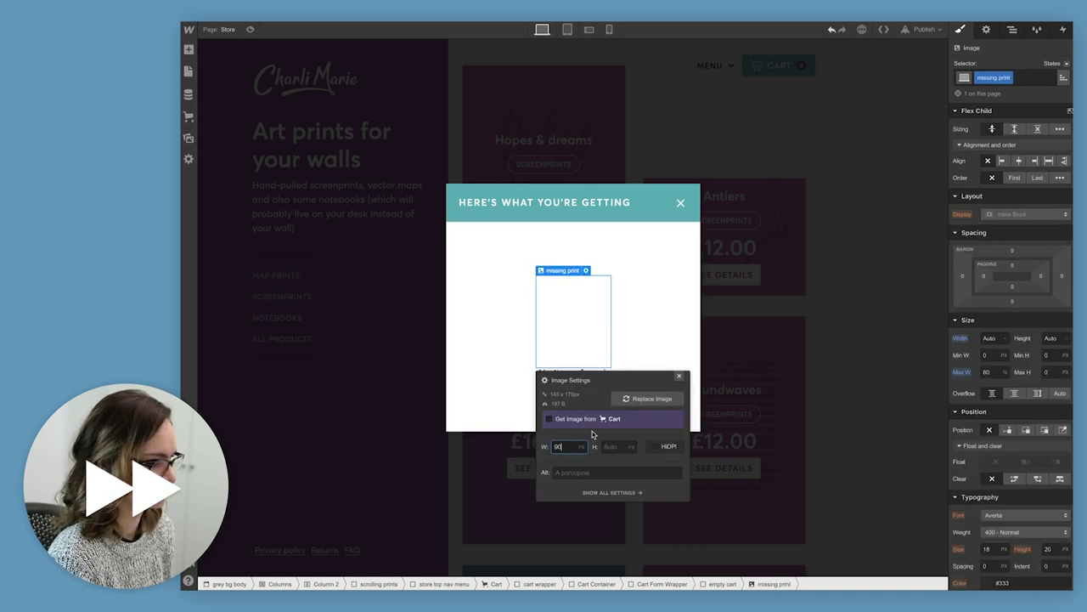
left_click(679, 376)
- Reset the missing print image's width and maximum width styles, and shrink it proportionally to about two thirds on the canvas
left_click(962, 372, "alt")
left_click(960, 339, "alt")
left_click_drag(611, 367, 590, 341)
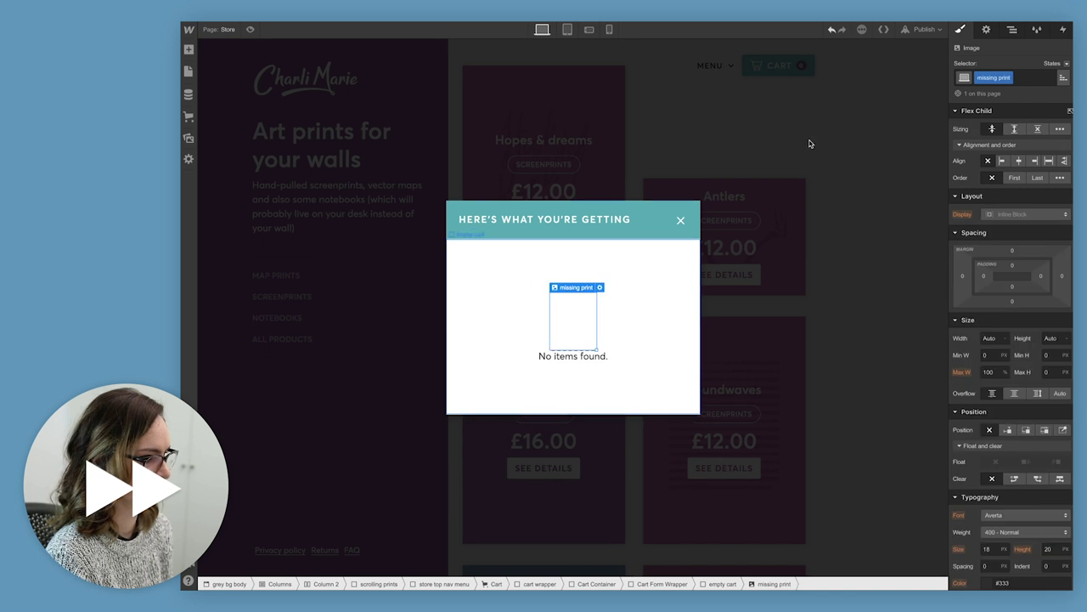
- Change the empty cart text to "You haven't added any prints yet!" and set the container's top and bottom padding to 60 px
double_click(573, 356)
type("You haven't added an")
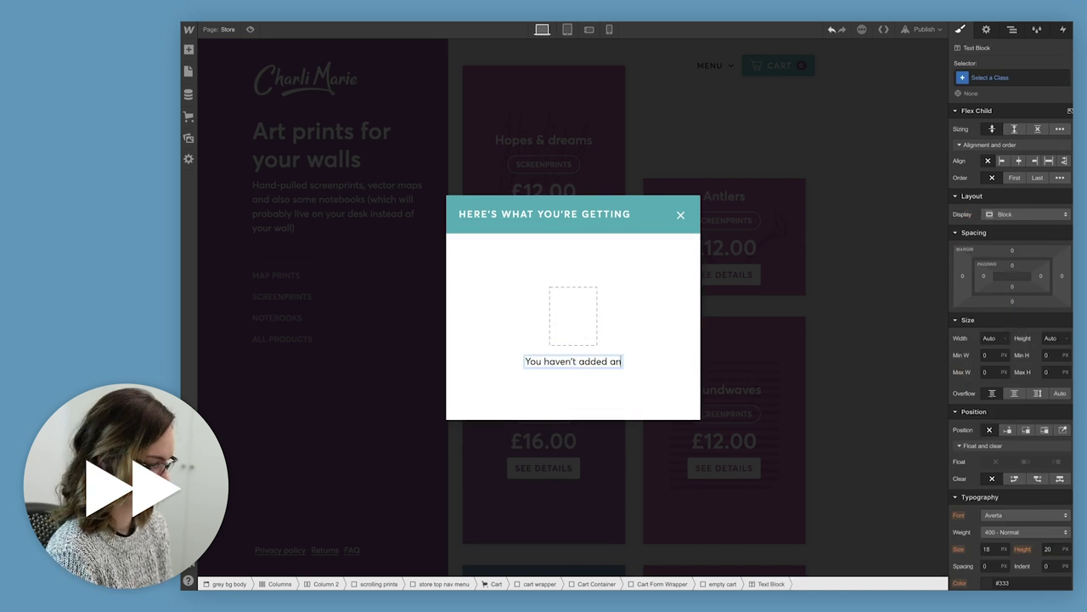
type("y prints yet!")
key("Escape")
left_click(680, 303)
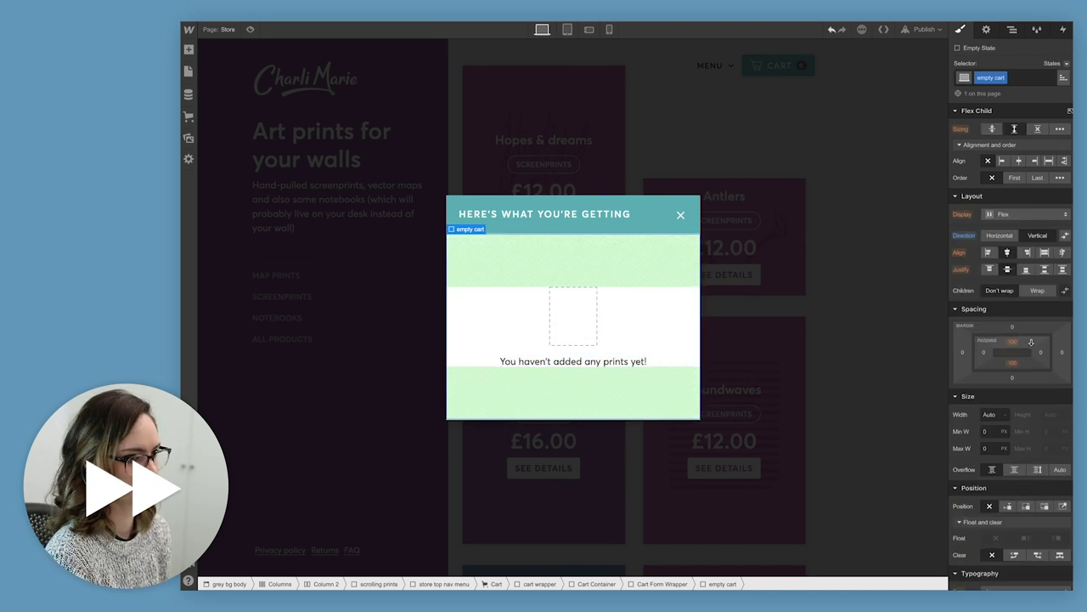
left_click_drag(1032, 342, 1011, 279)
- Add "Go choose some." on a second line of the empty cart text and centre-align the text
double_click(651, 364)
type("Go ch")
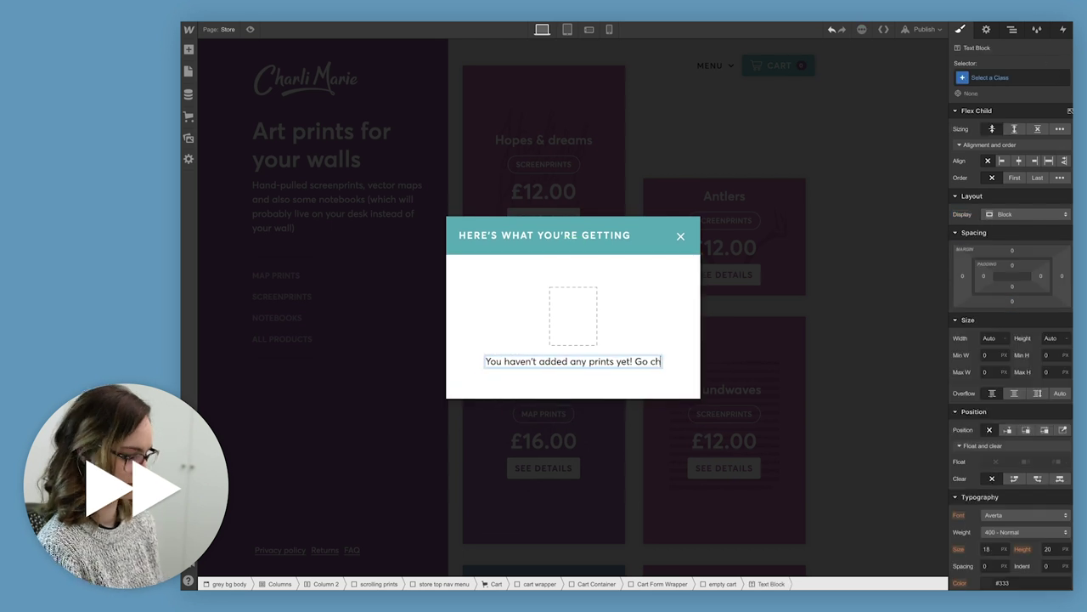
type("oose some.")
left_click(638, 328)
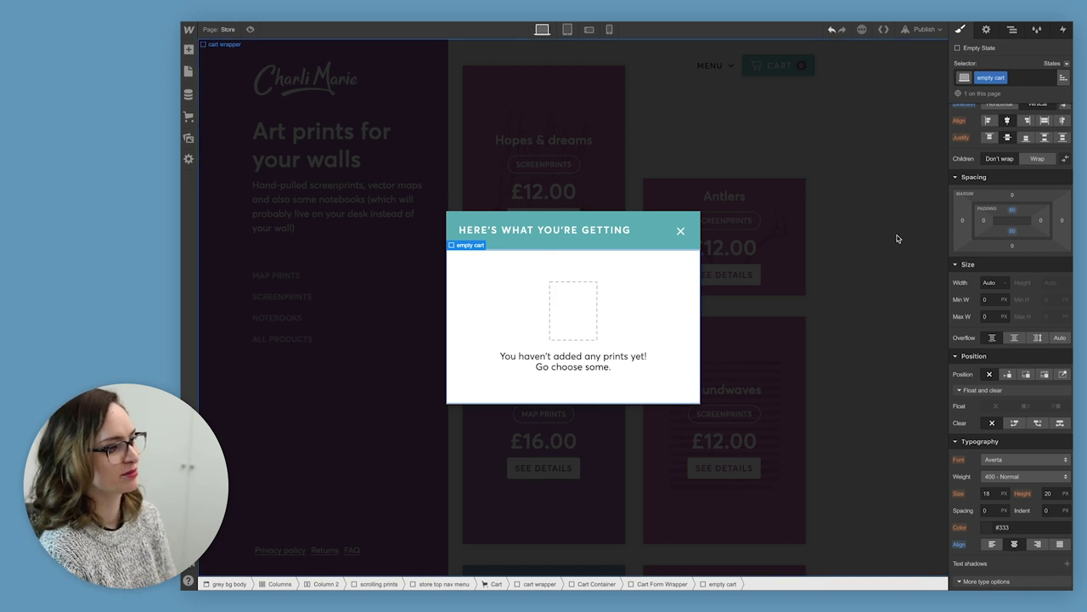
left_click(869, 239)
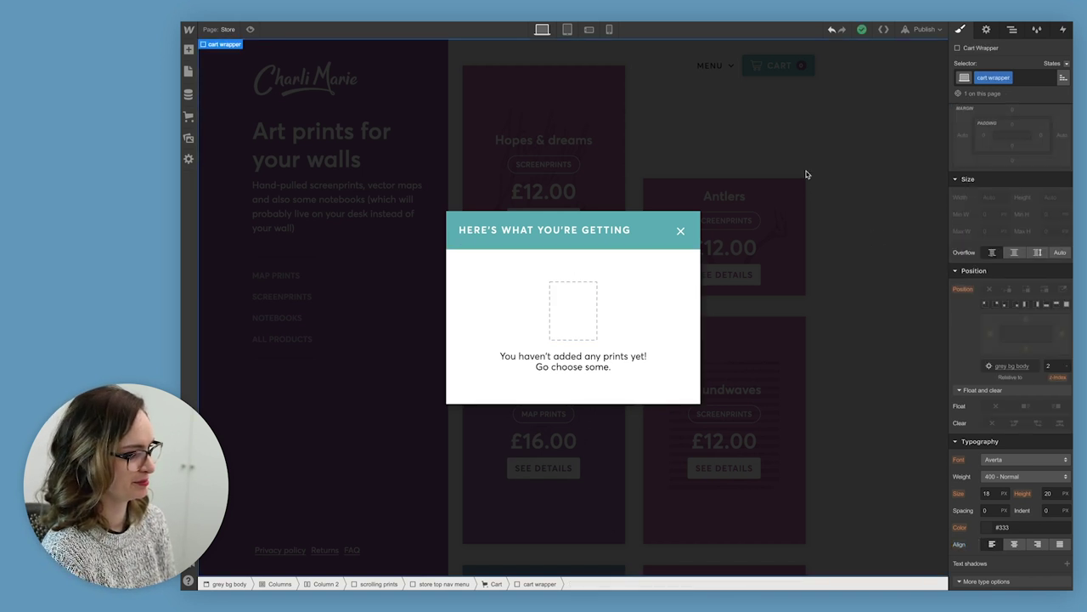